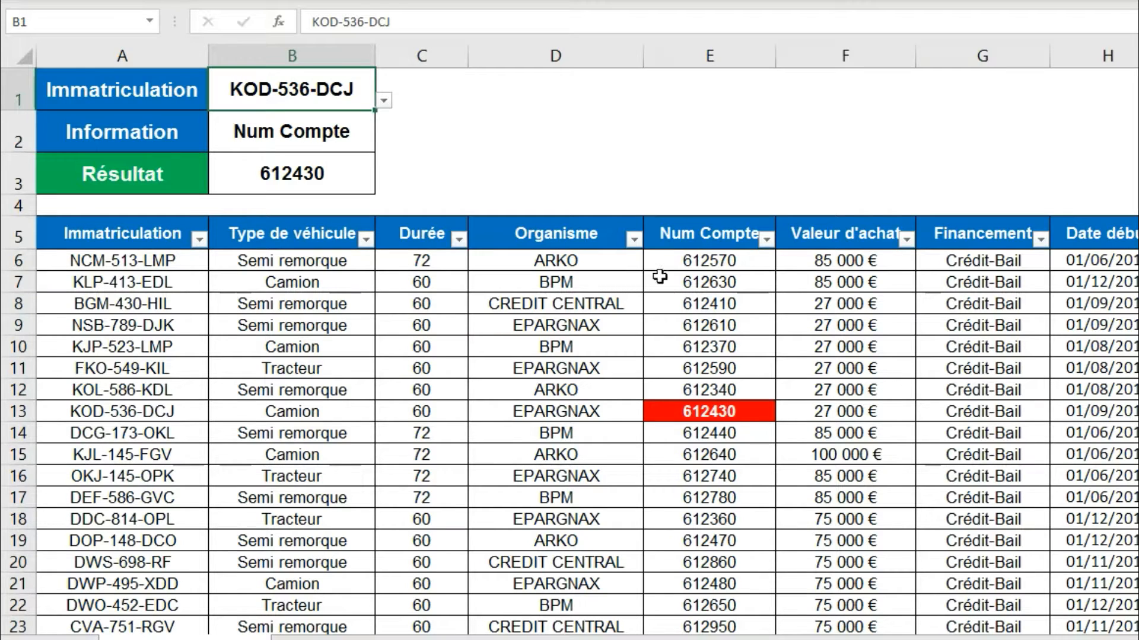
# Choose registration KJP-523-LMP in cell B1 and check the Résultat formula in B3 against the matching table row.
pyautogui.click(384, 101)
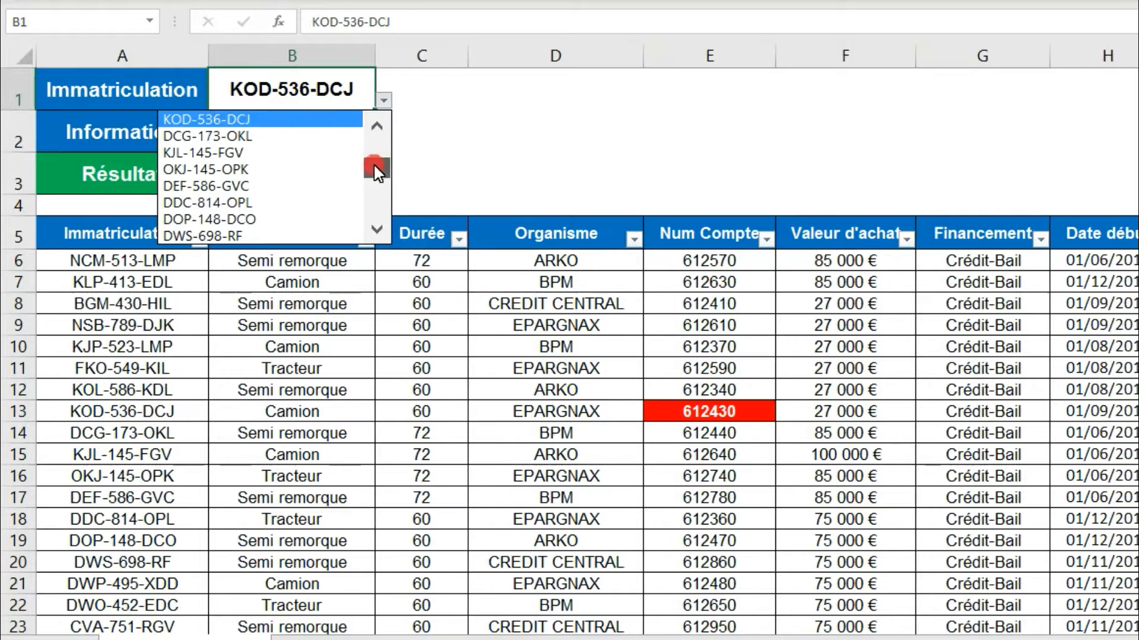
pyautogui.moveTo(376, 163); pyautogui.dragTo(376, 152)
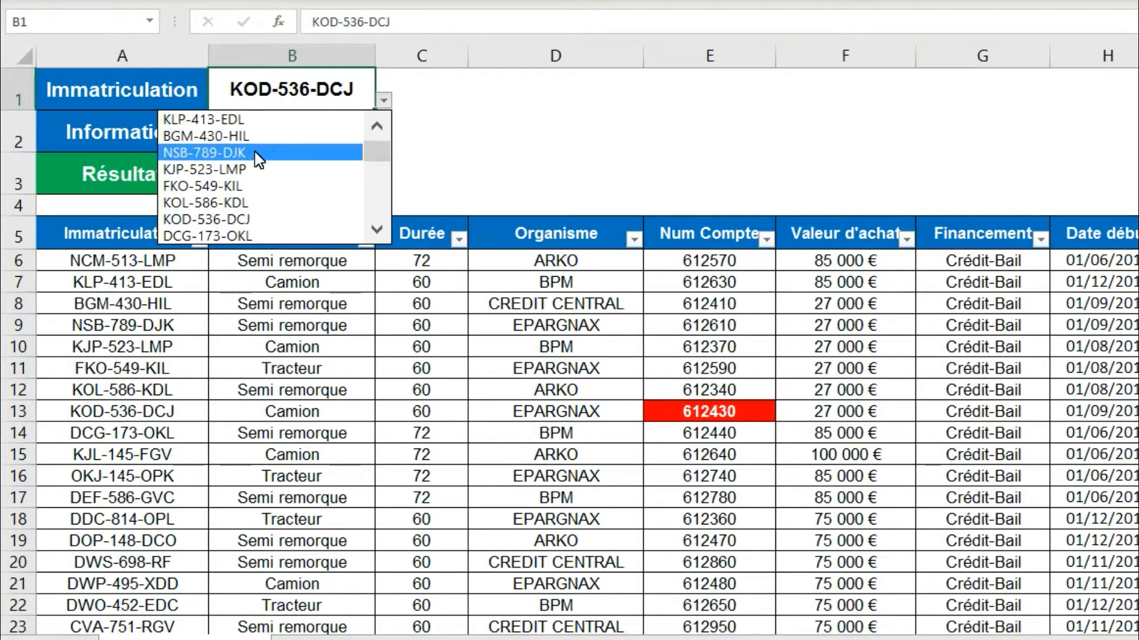
pyautogui.click(254, 170)
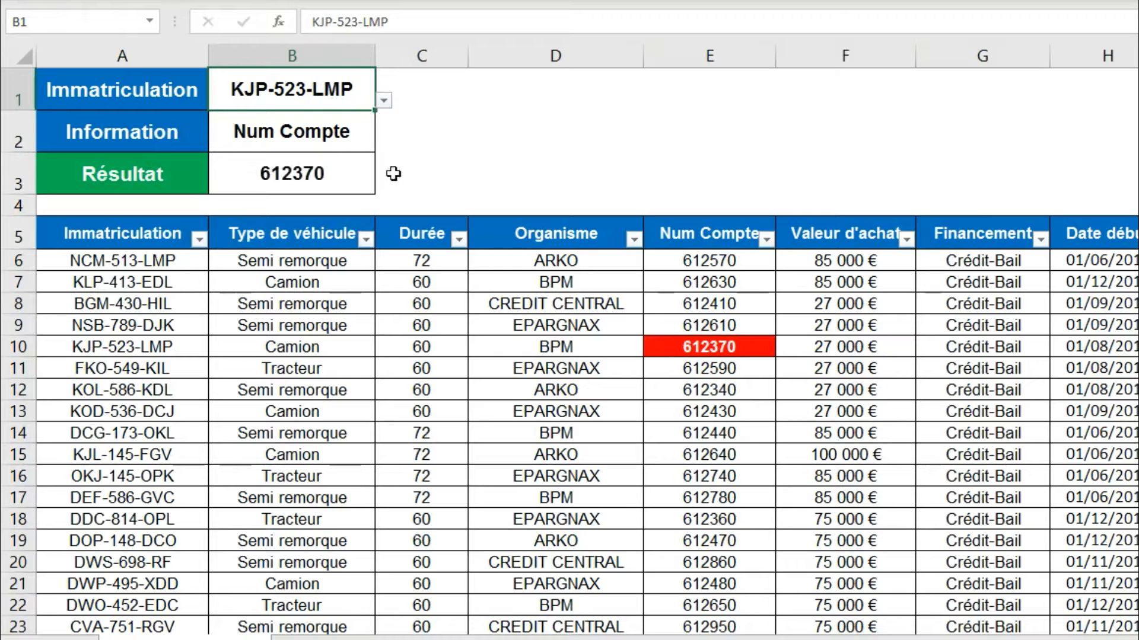
pyautogui.click(277, 178)
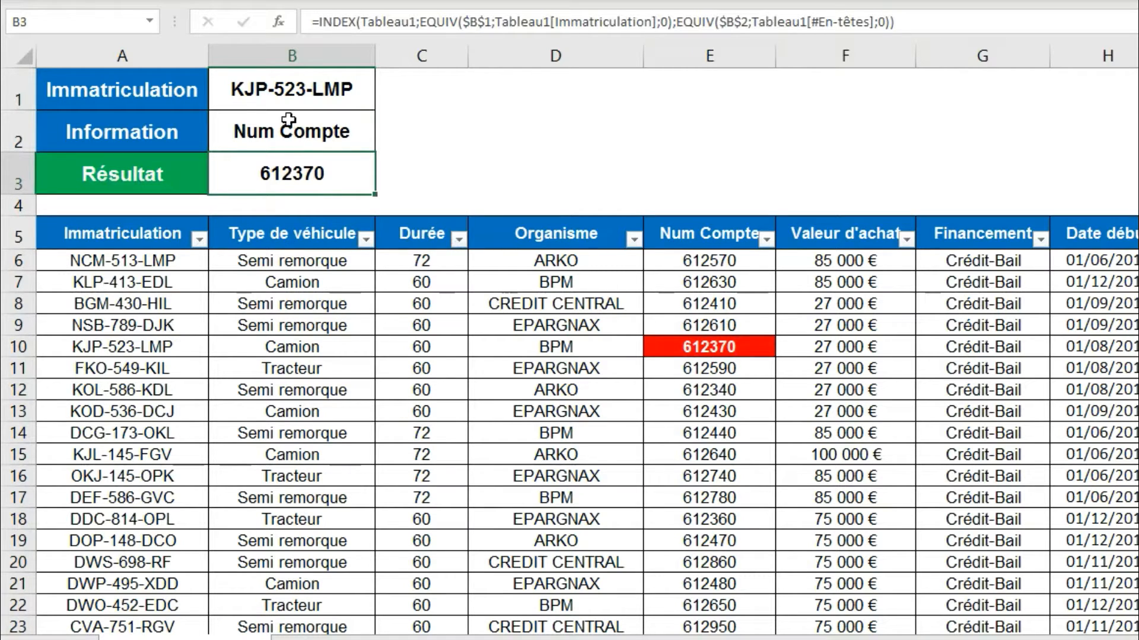
pyautogui.click(118, 354)
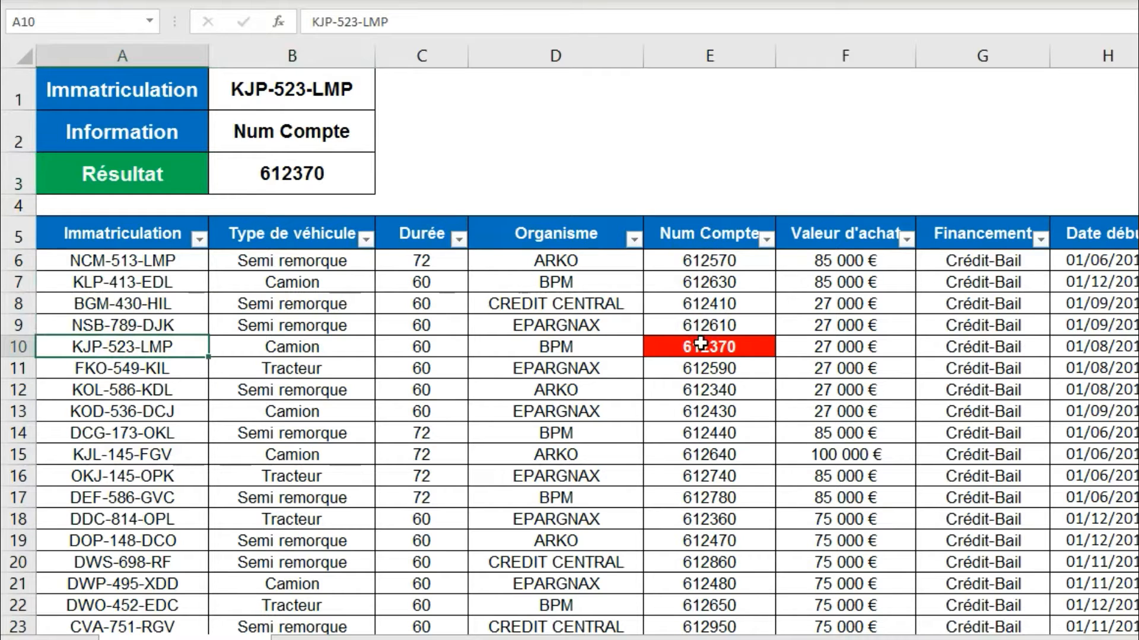
# Set the Information choice in cell B2 to Valeur d'achat and select the Résultat cell B3.
pyautogui.click(355, 132)
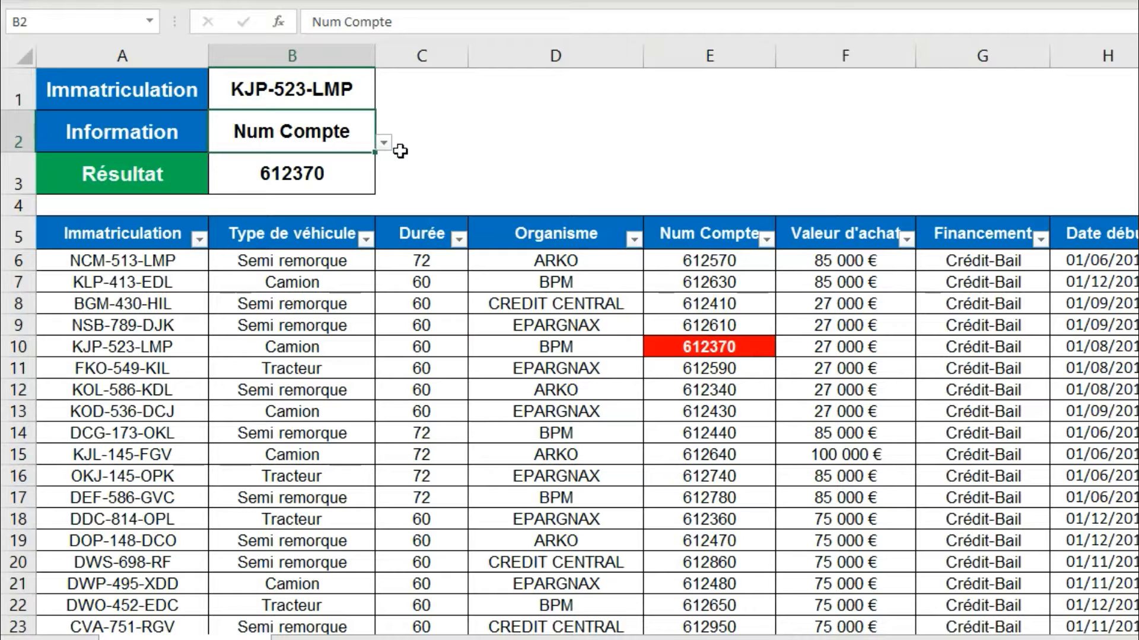
pyautogui.click(382, 148)
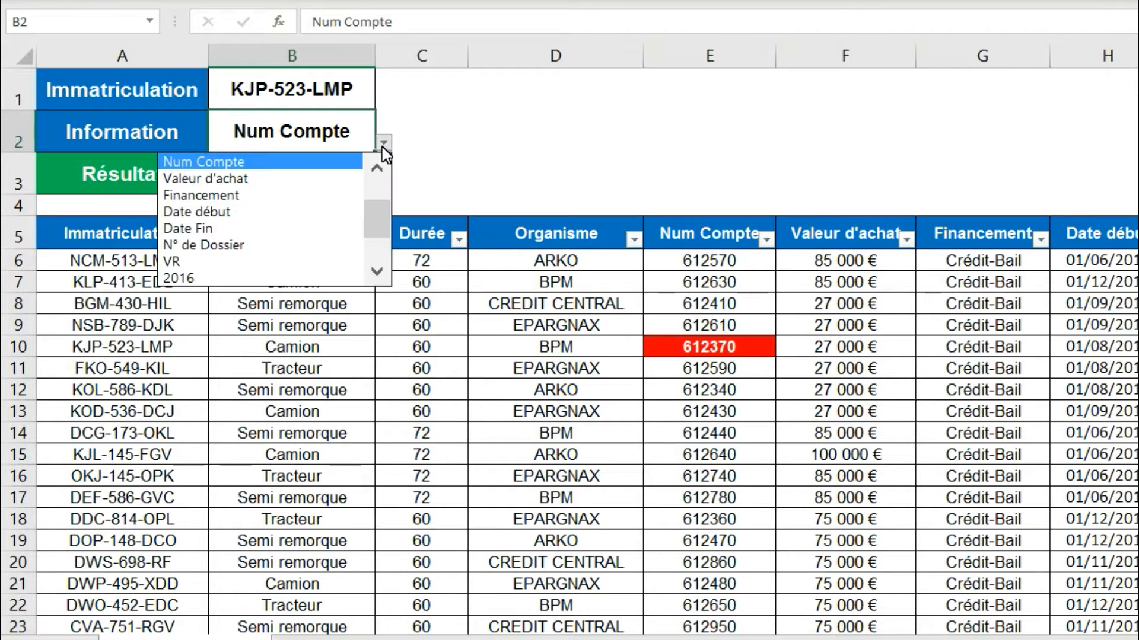
pyautogui.click(242, 179)
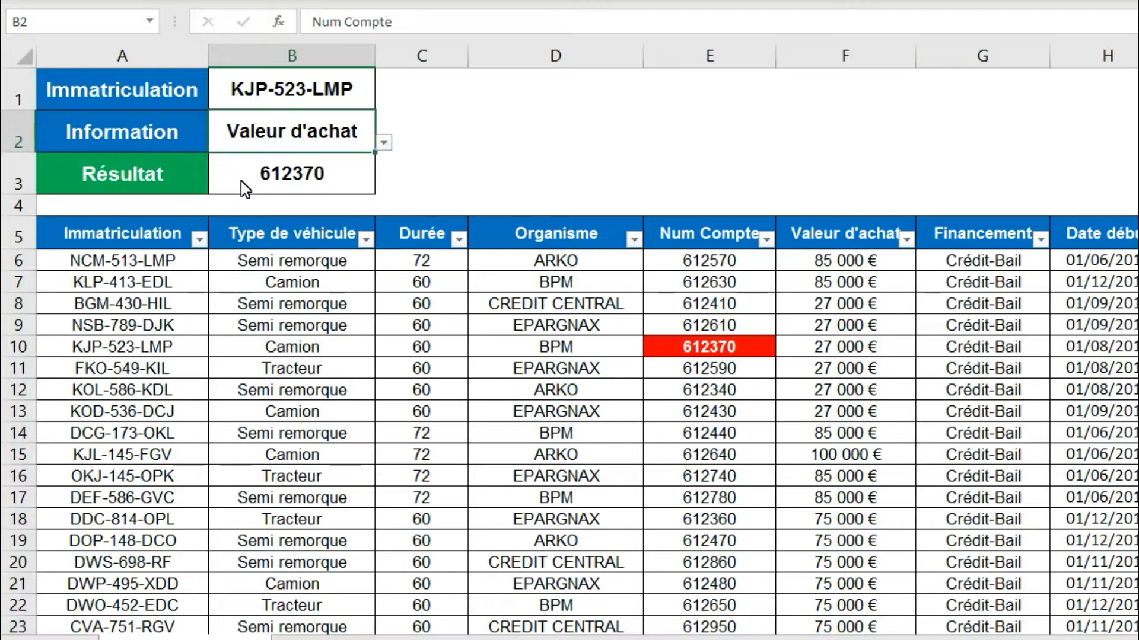
pyautogui.click(281, 180)
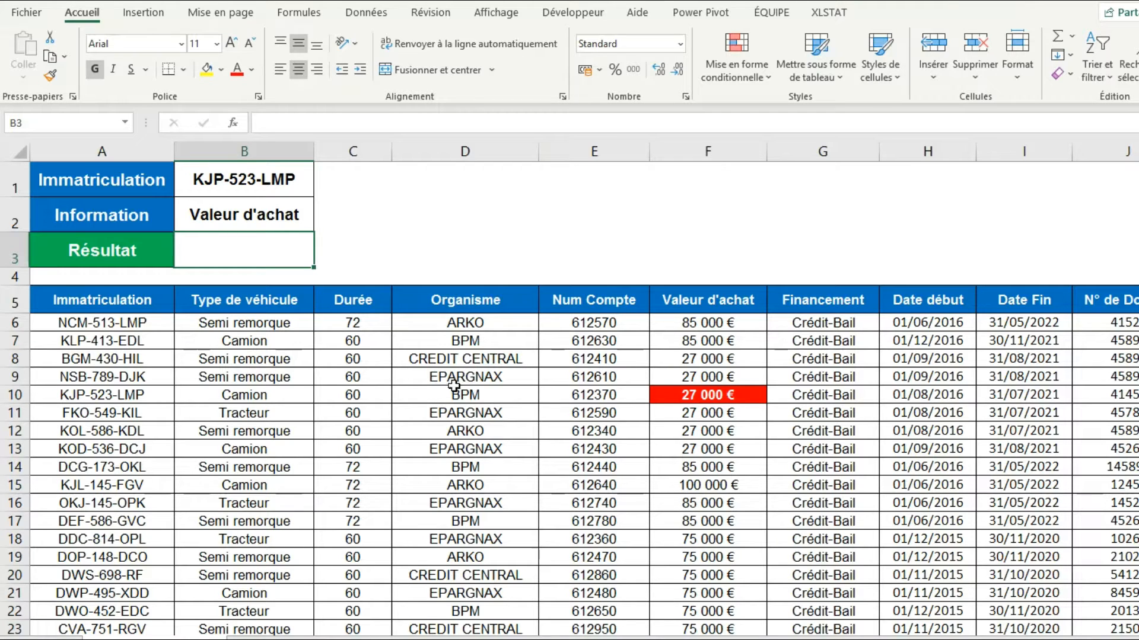
# Format the data range A5:P34 as a table with headers, using a light blue table style.
pyautogui.click(424, 382)
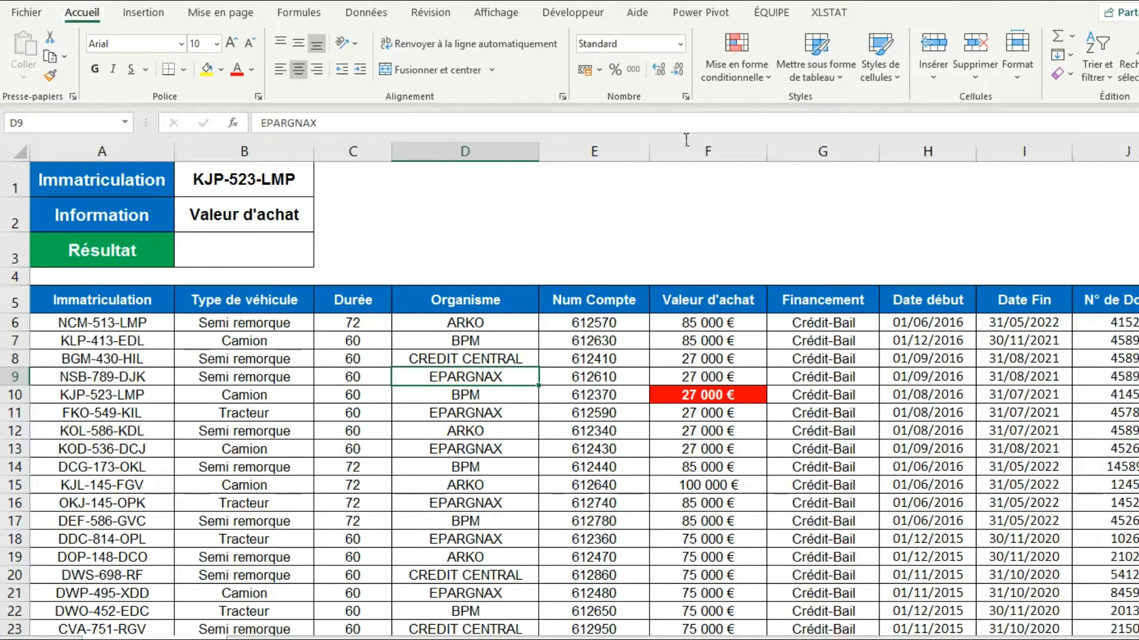
pyautogui.click(829, 87)
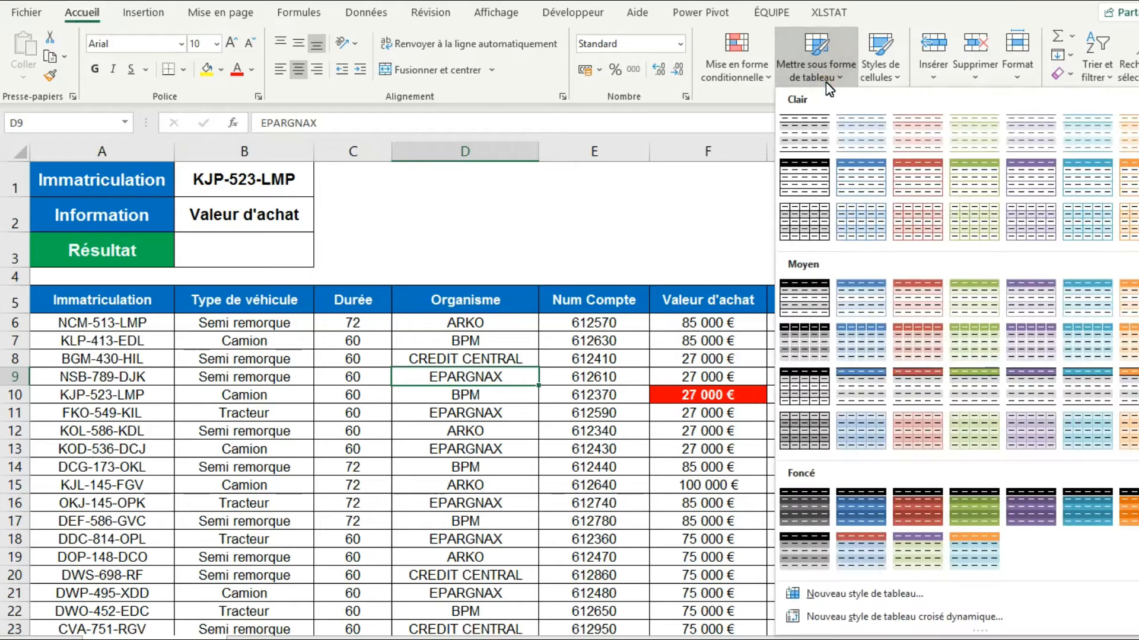
pyautogui.click(854, 185)
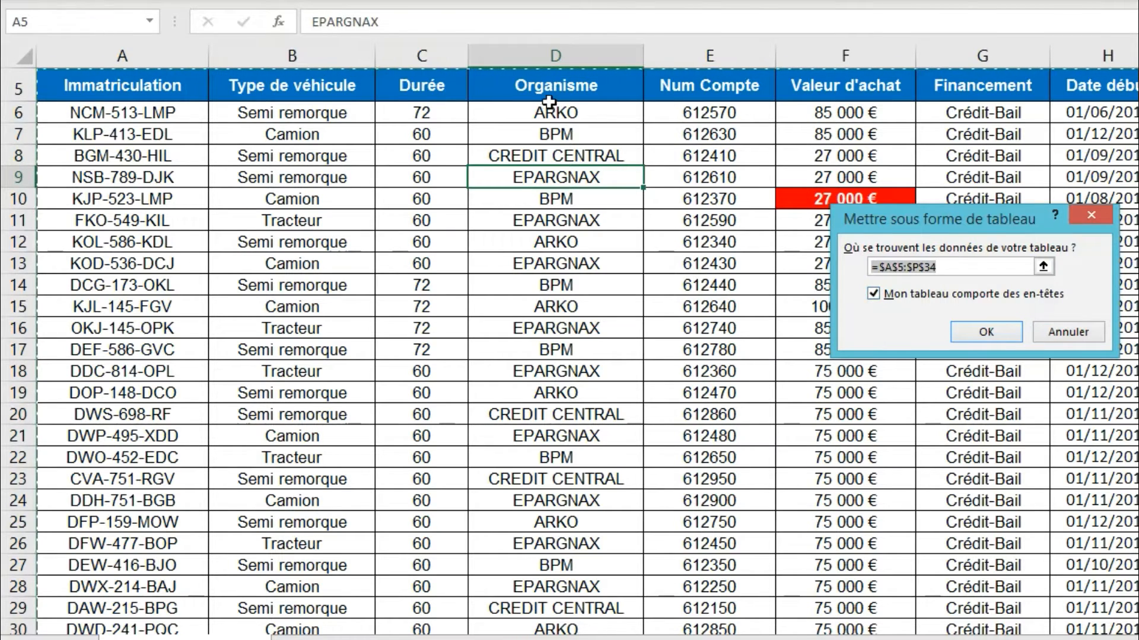
pyautogui.click(986, 333)
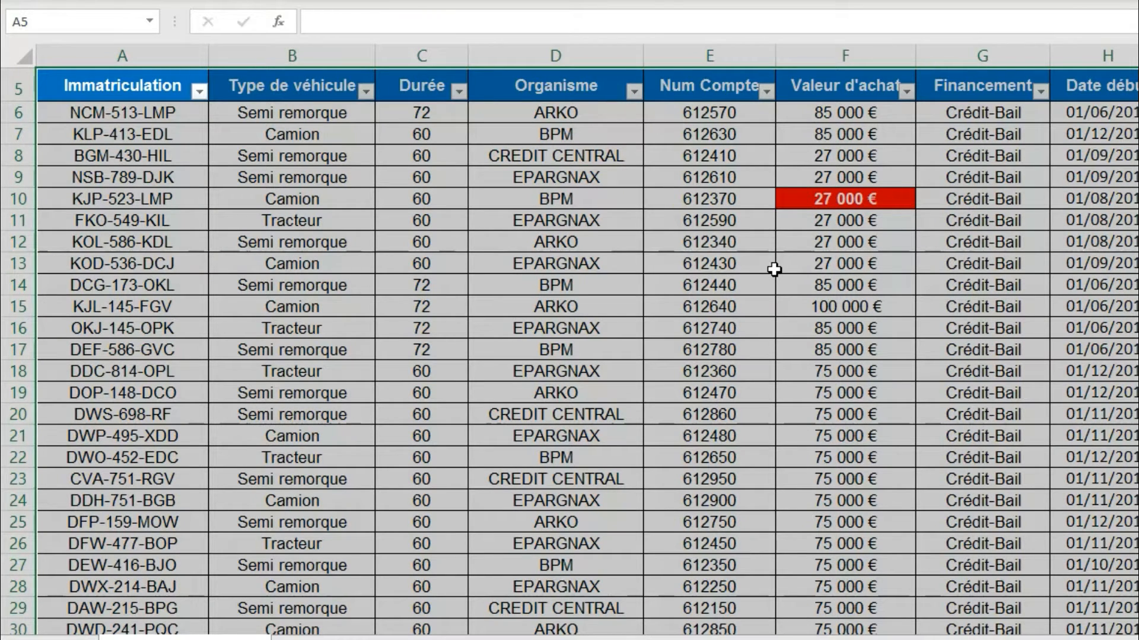
pyautogui.click(774, 269)
pyautogui.scroll(2, 692, 216)
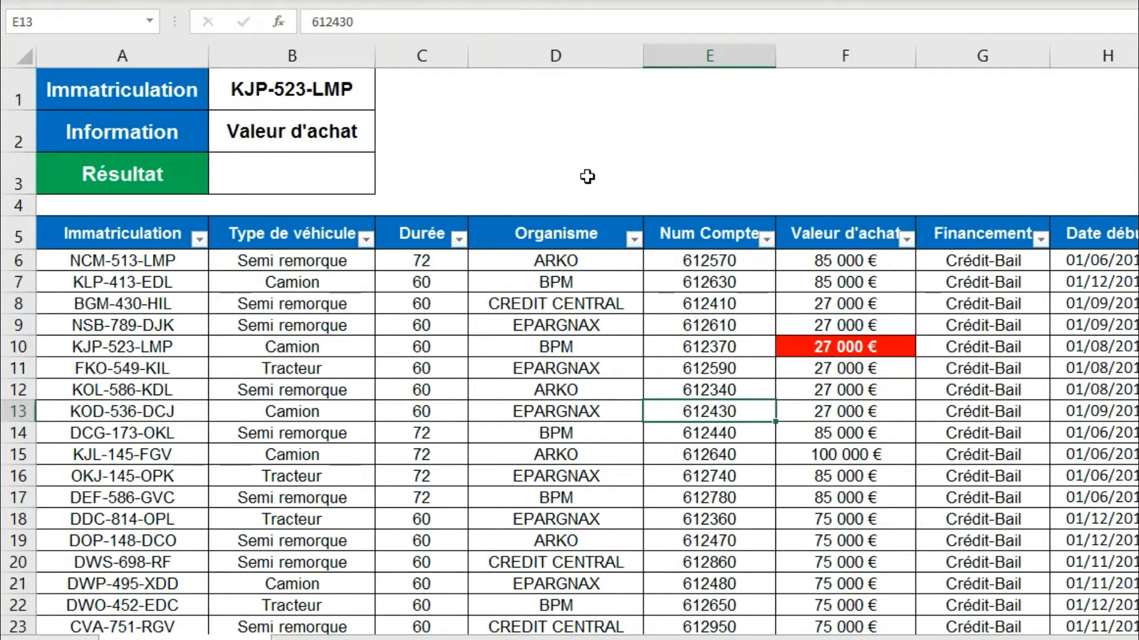
pyautogui.click(577, 136)
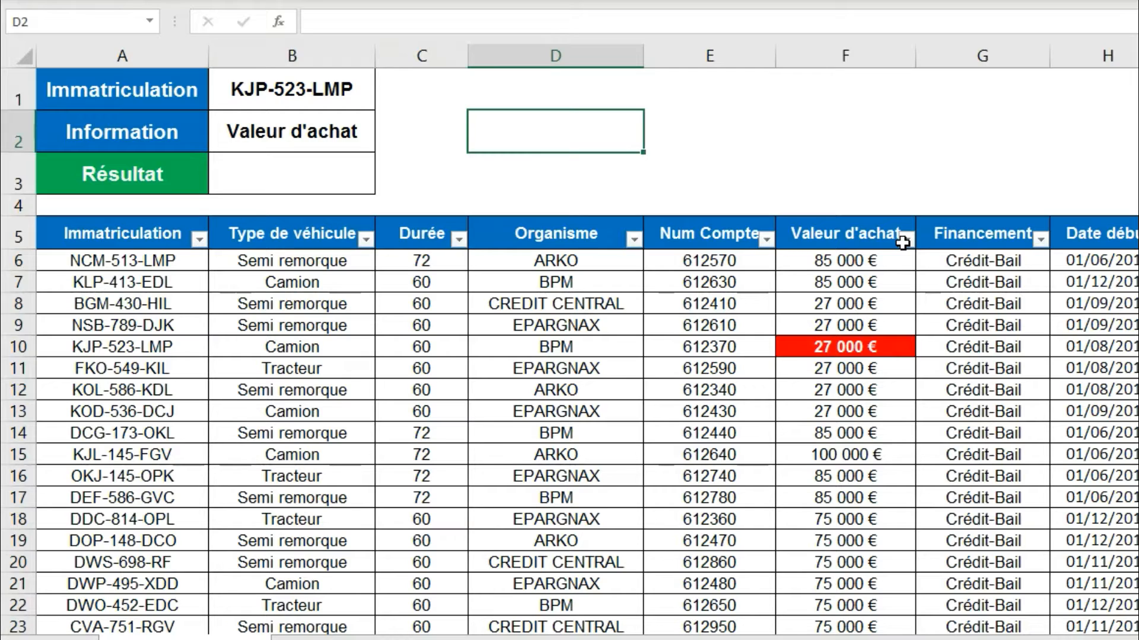
pyautogui.write('=EQUIV(')
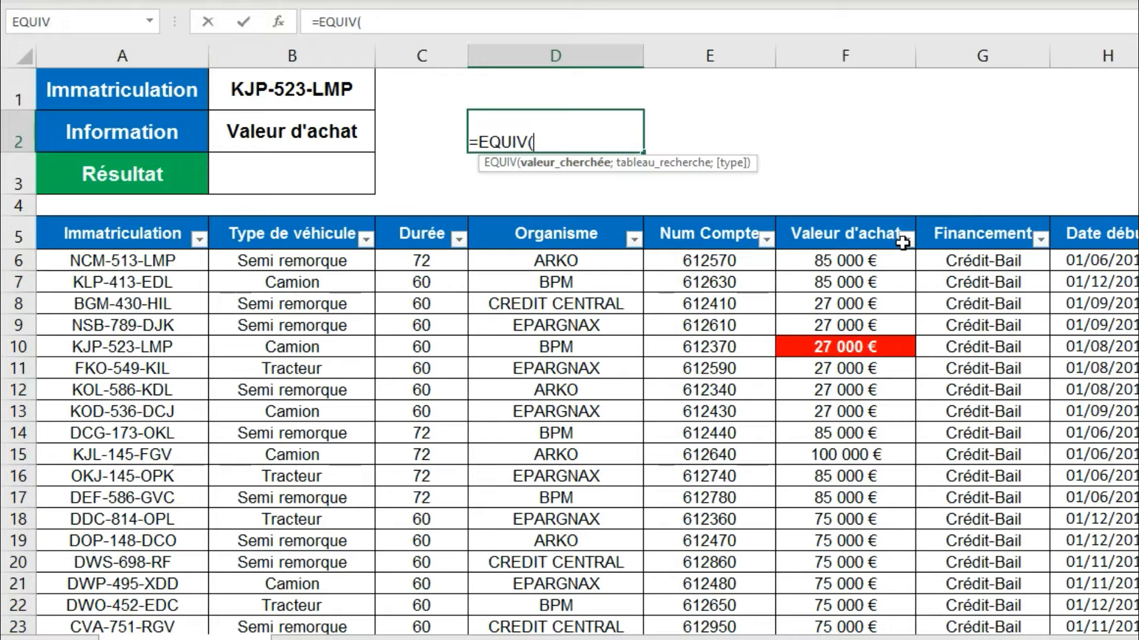
pyautogui.press('BackSpace')
pyautogui.press('Escape')
pyautogui.press('Escape')
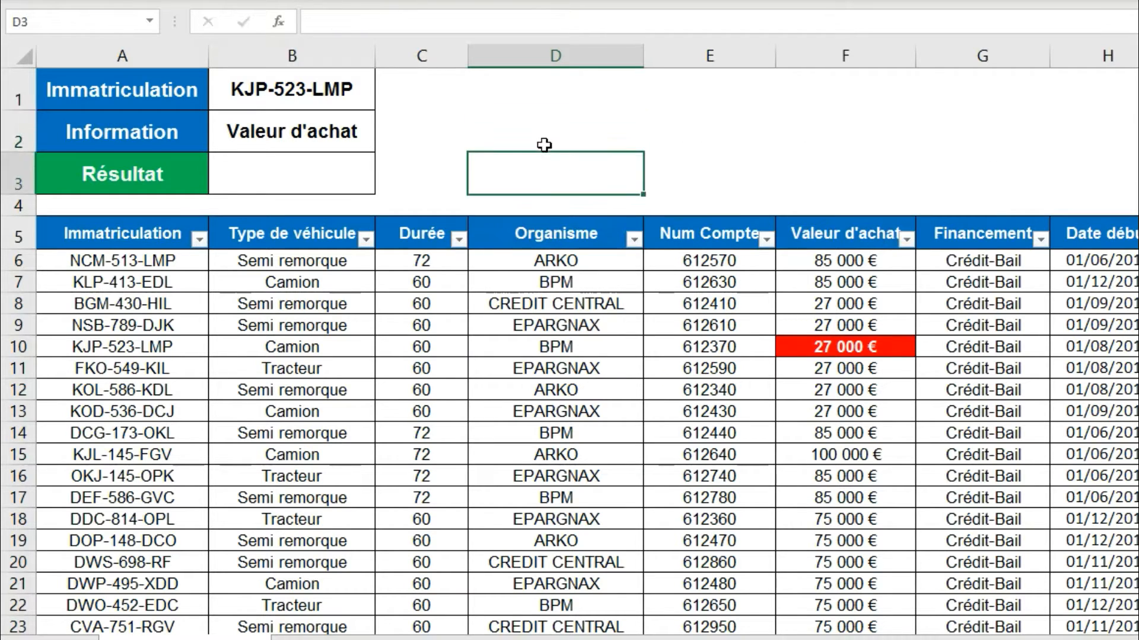
# Enter the label "Num ligne" in cell D2 and "Num colonne" in cell D3.
pyautogui.doubleClick(545, 144)
pyautogui.write('Num')
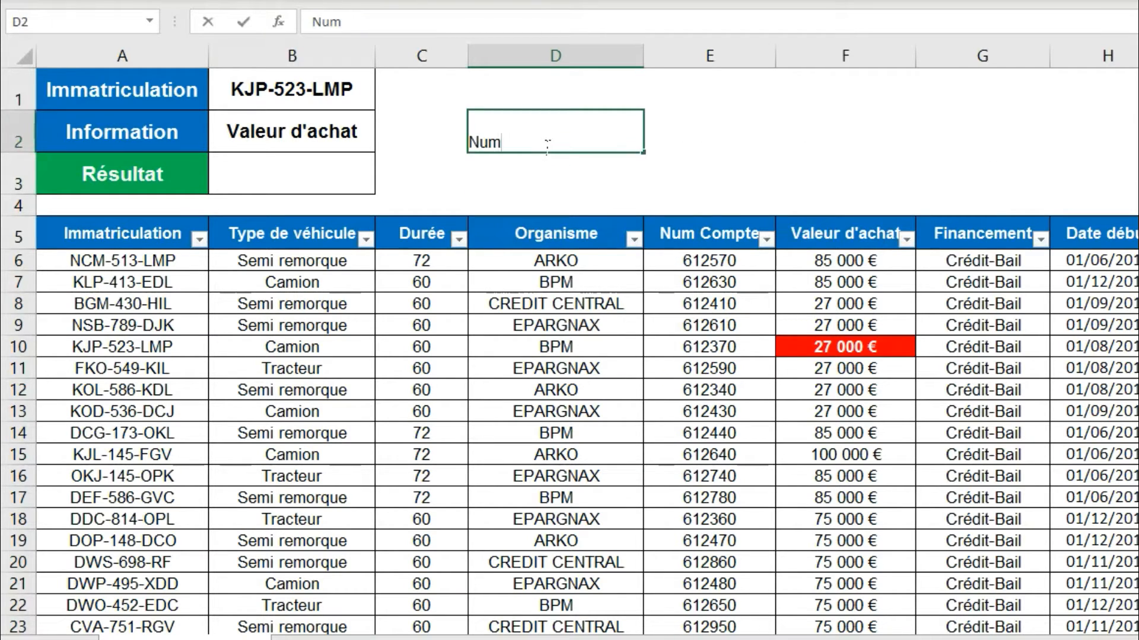
pyautogui.write(' ligne')
pyautogui.press('Return')
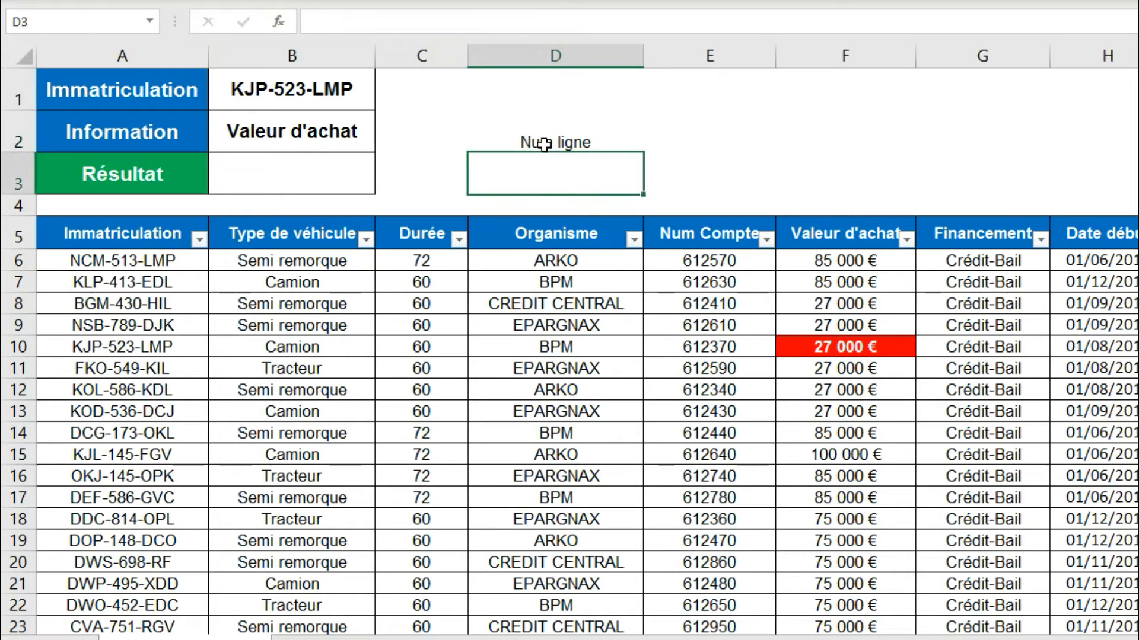
pyautogui.write('Num colonne')
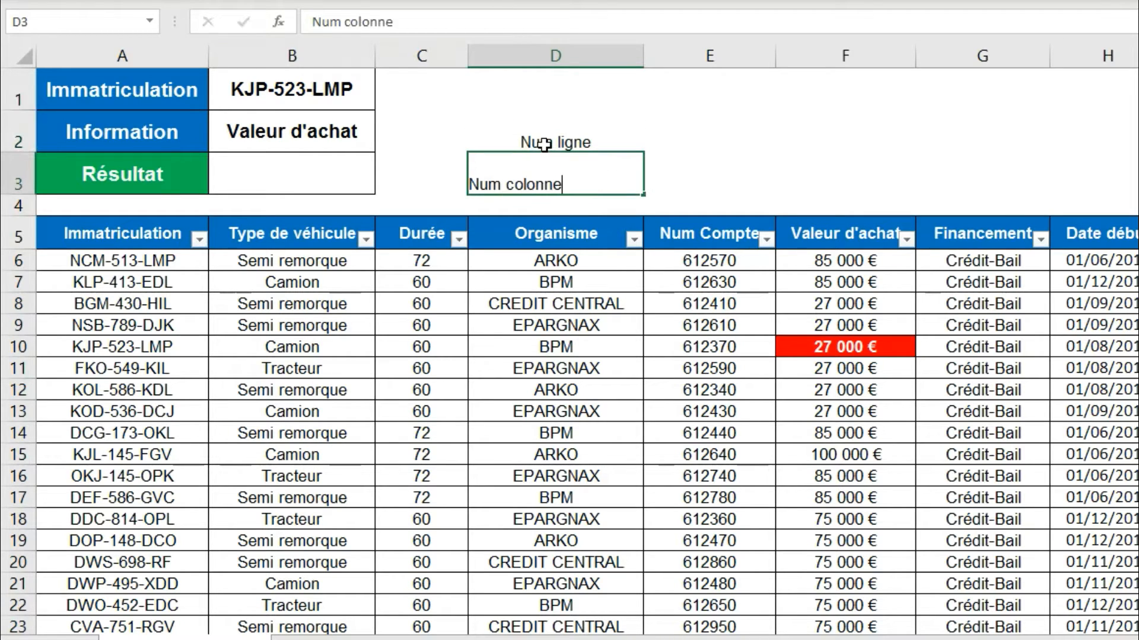
pyautogui.press('Return')
# Start an EQUIV formula in cell E2 with the absolute reference $B$1 as its lookup value.
pyautogui.click(700, 149)
pyautogui.write('=')
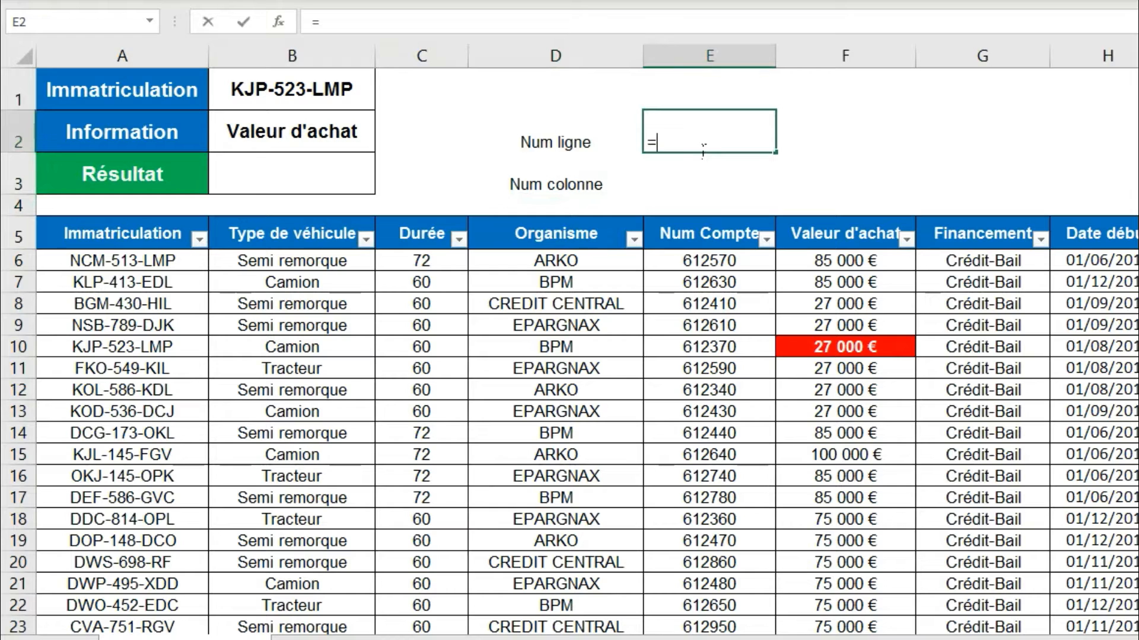
pyautogui.write('EQUIV(')
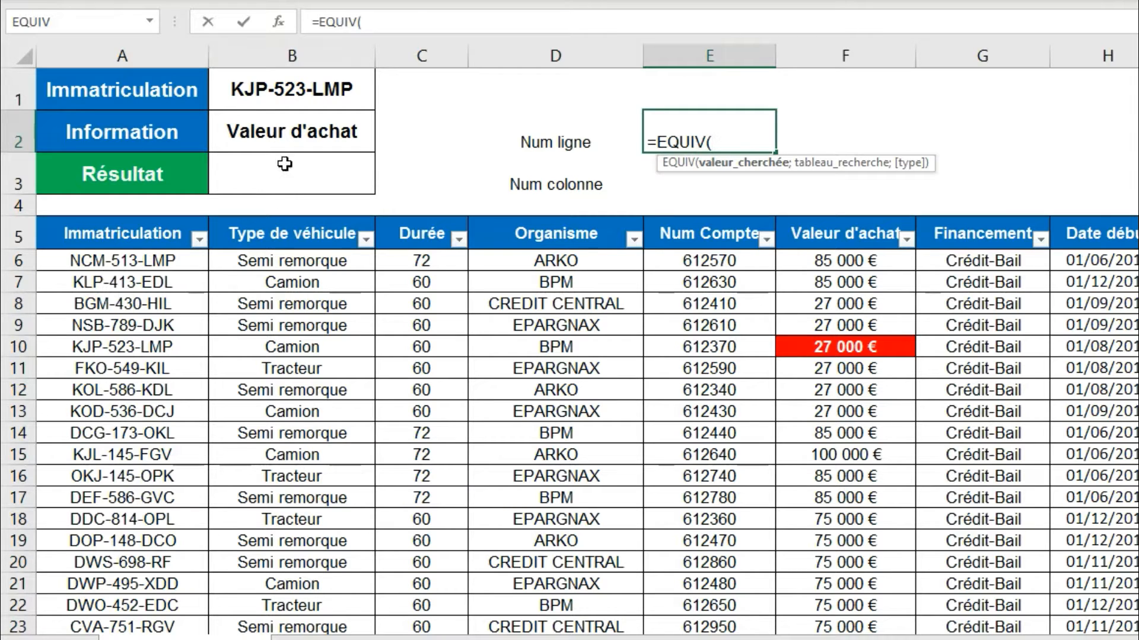
pyautogui.click(292, 103)
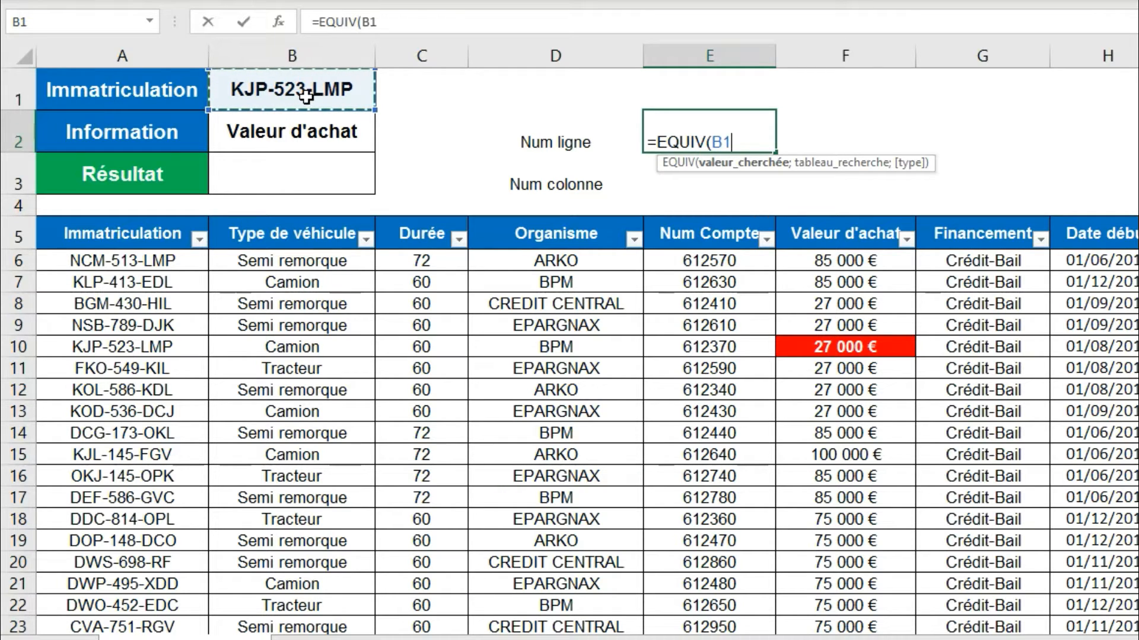
pyautogui.press('F4')
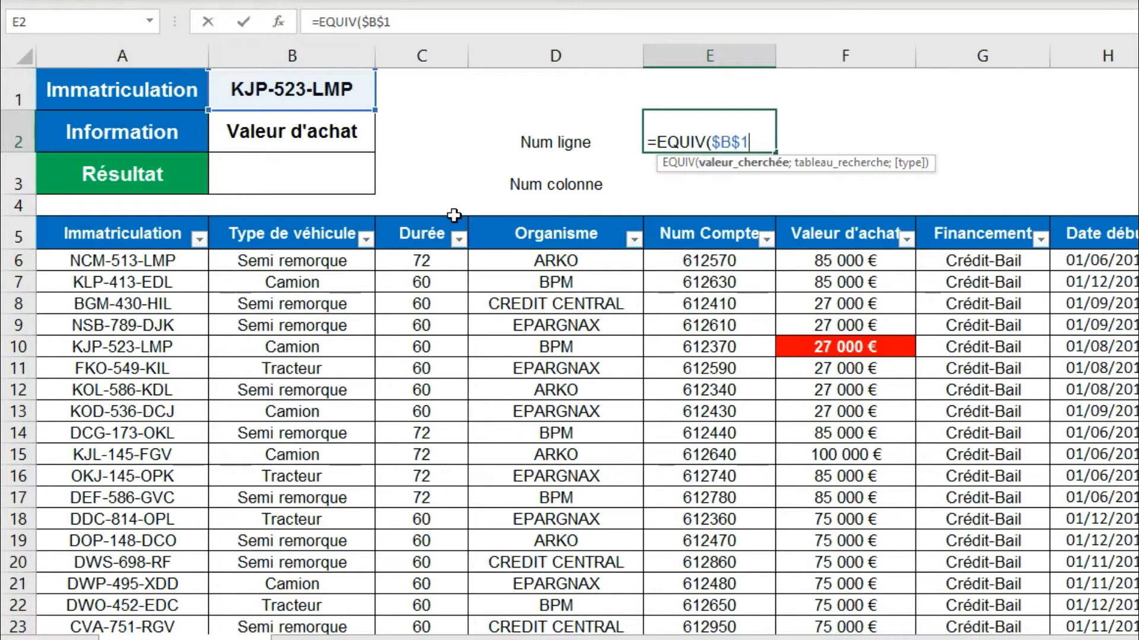
pyautogui.write(';')
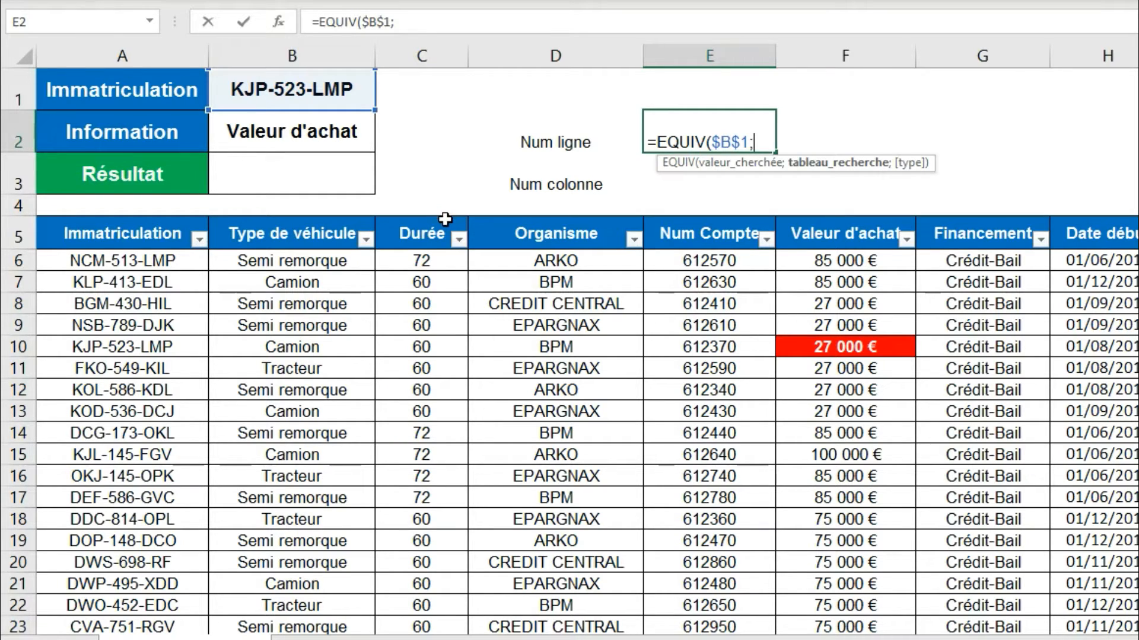
# Complete the E2 formula with Tableau1[Immatriculation] as lookup array and exact match 0, and verify the position by selecting A6:A10.
pyautogui.click(137, 270)
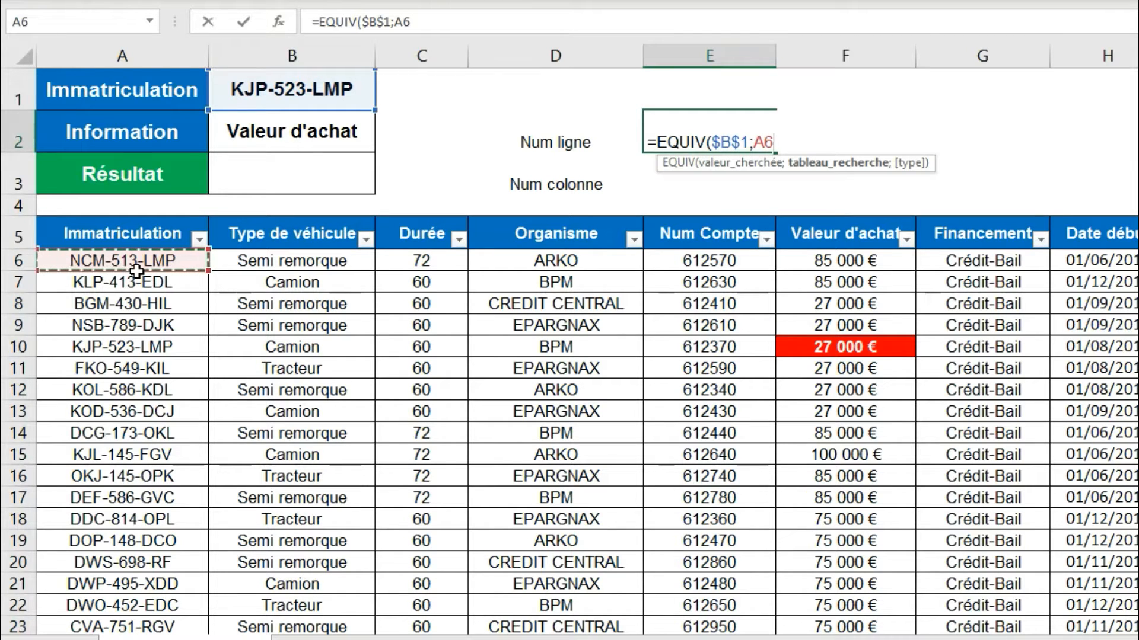
pyautogui.hotkey('ctrl', 'shift', 'Down')
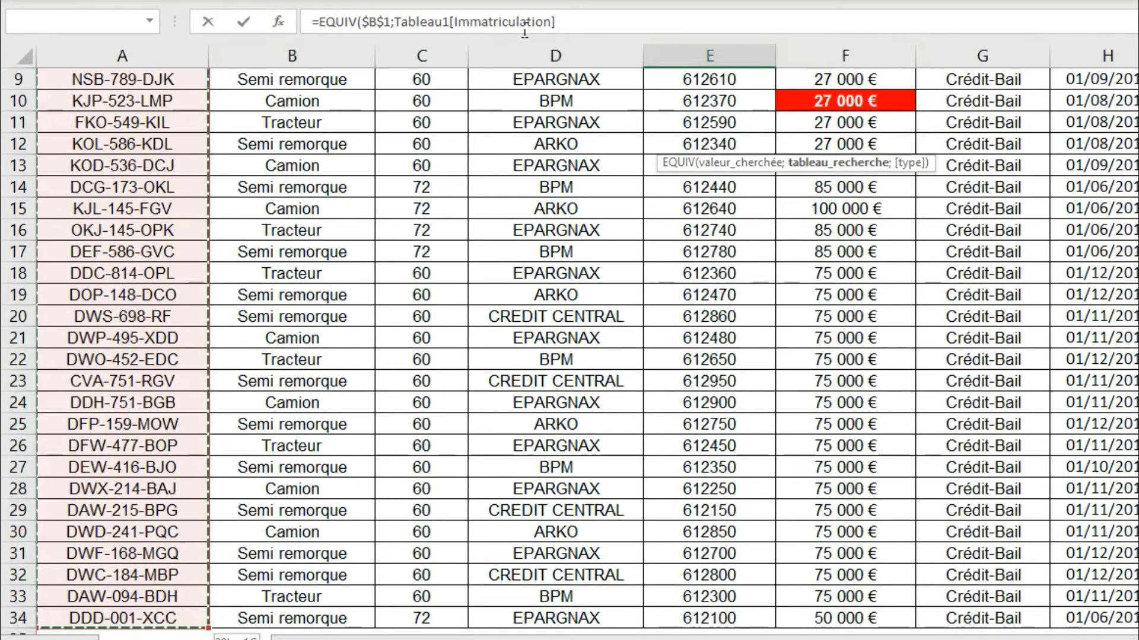
pyautogui.scroll(3, 602, 167)
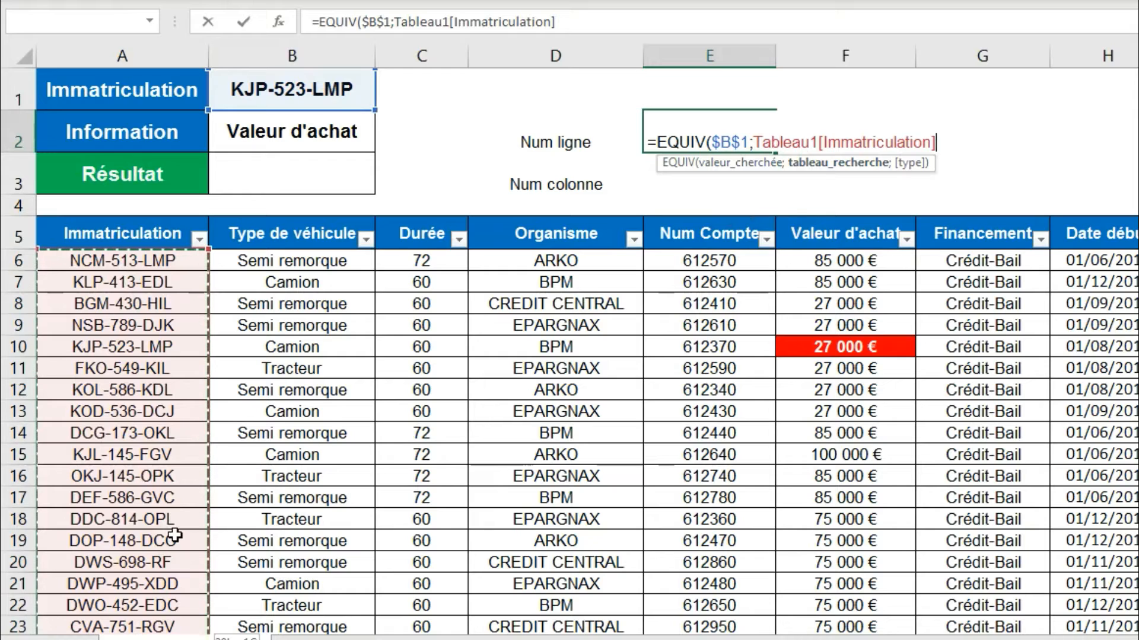
pyautogui.write(';')
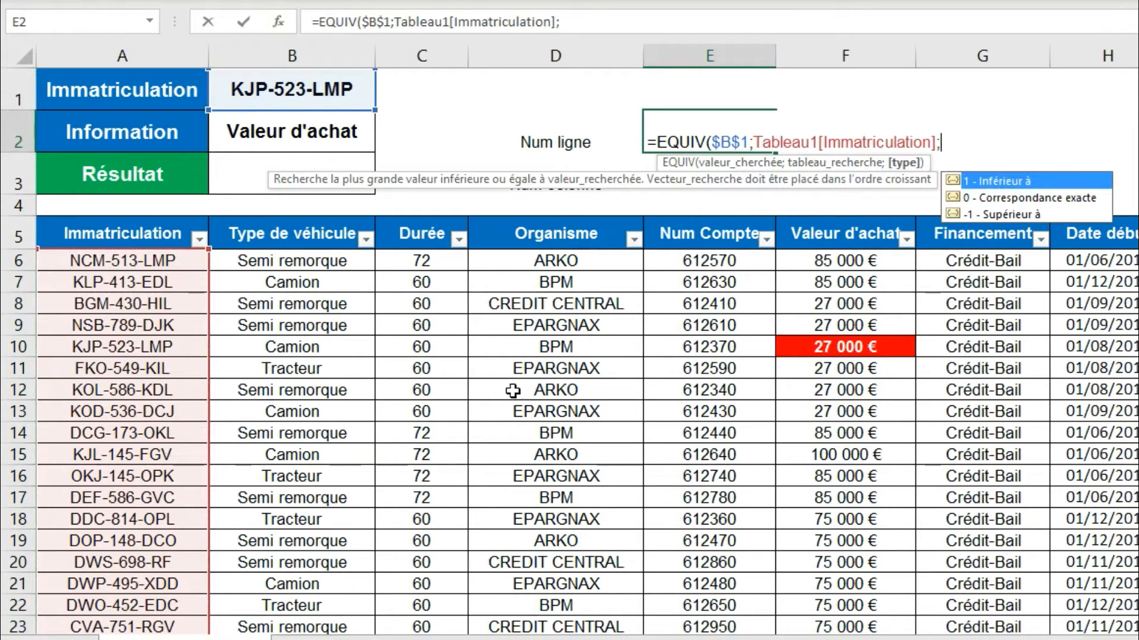
pyautogui.doubleClick(988, 201)
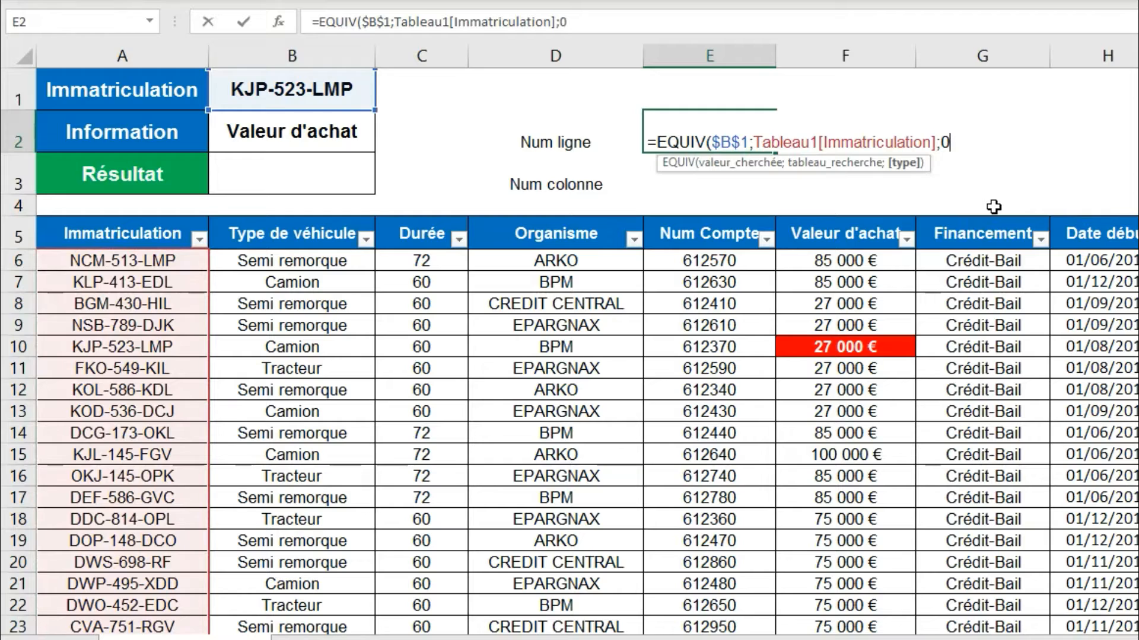
pyautogui.write(')')
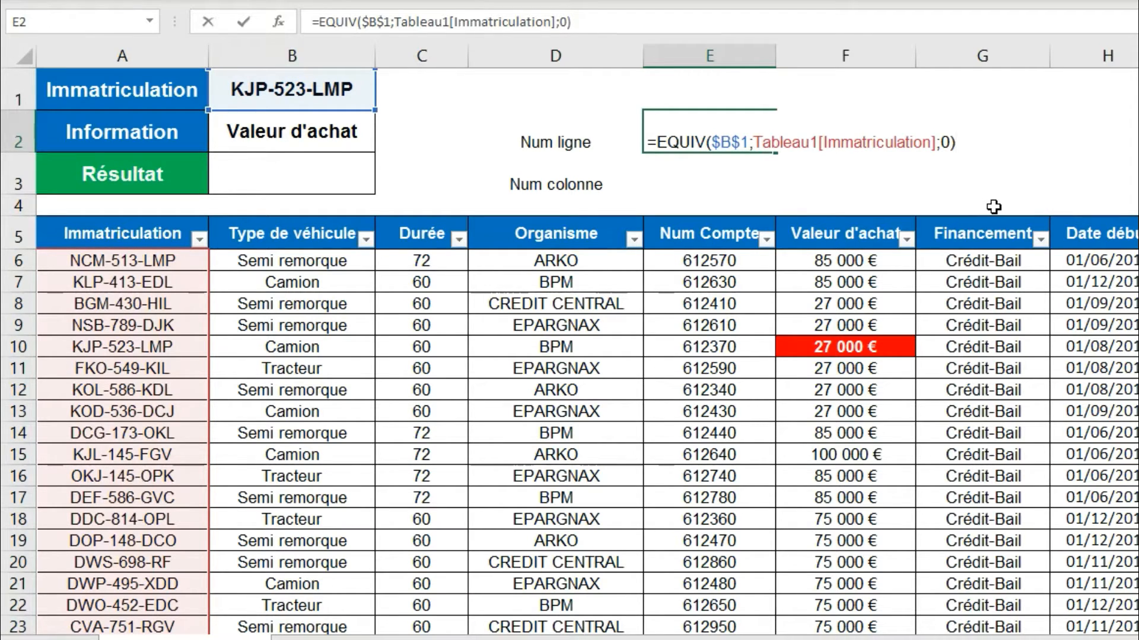
pyautogui.press('Return')
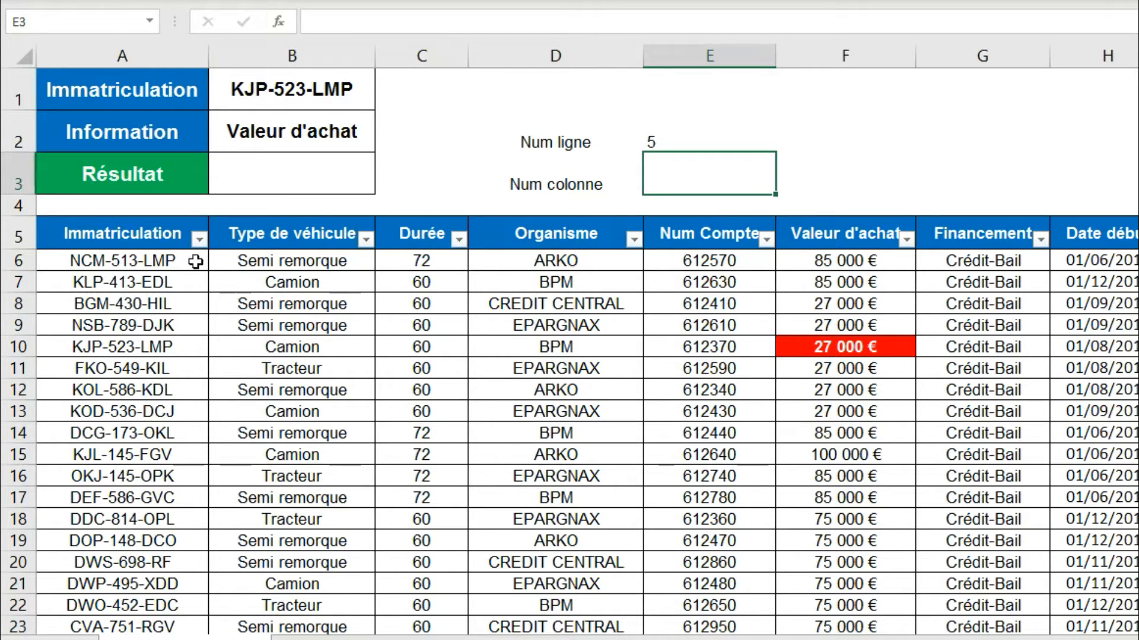
pyautogui.click(104, 270)
pyautogui.moveTo(104, 269); pyautogui.dragTo(121, 353)
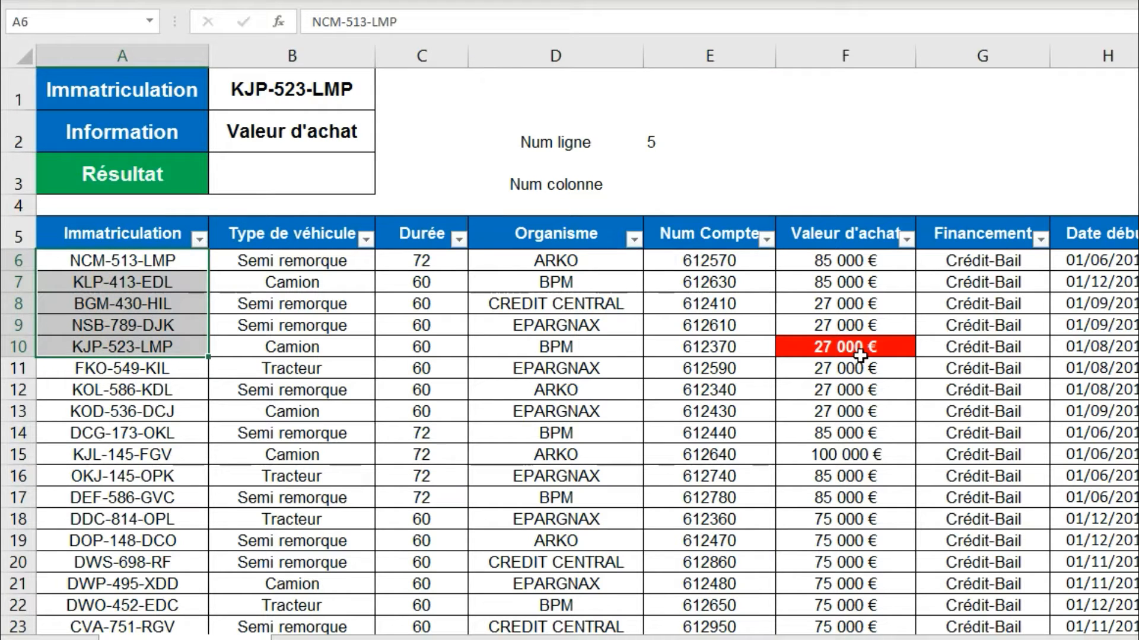
# Start an EQUIV formula in cell E3 with the absolute reference $B$2 as its lookup value.
pyautogui.click(697, 188)
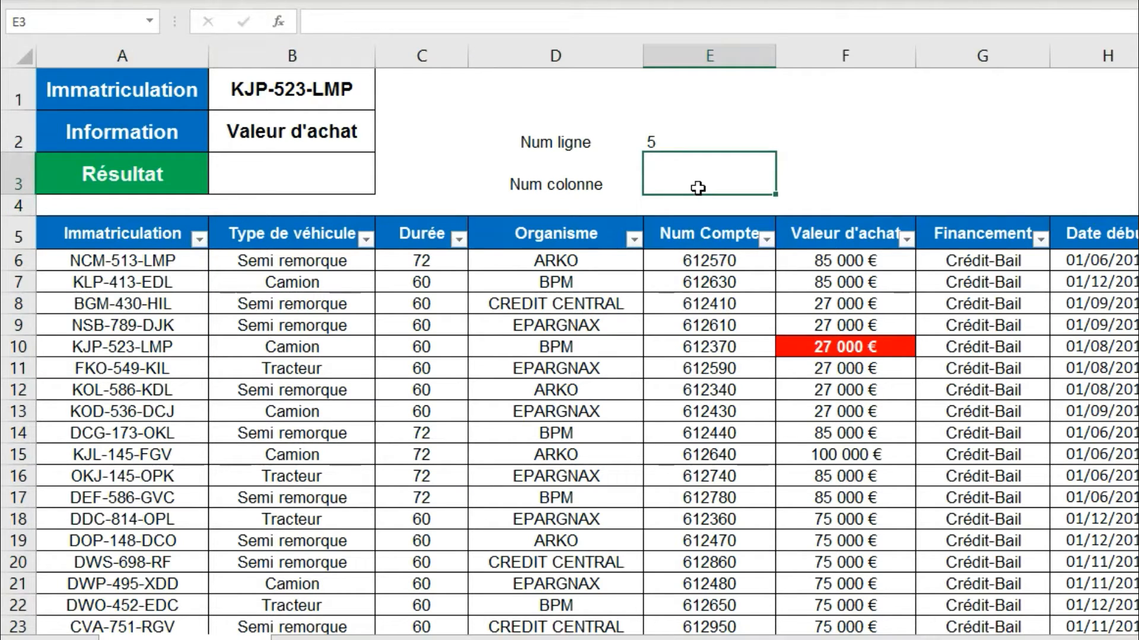
pyautogui.write('=EQUIV(')
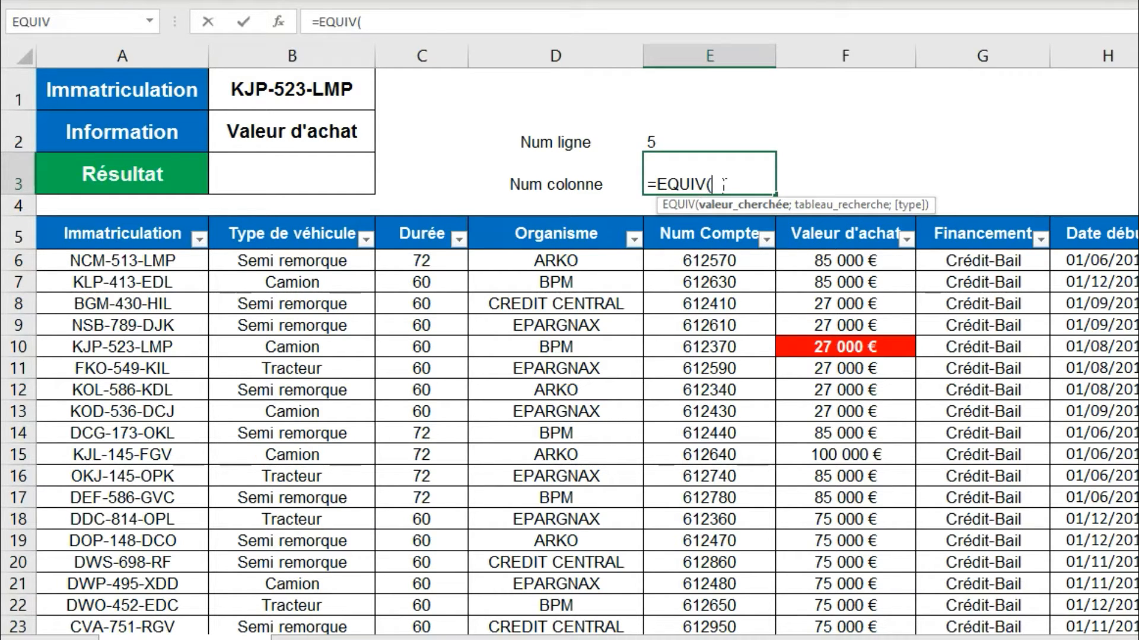
pyautogui.click(301, 136)
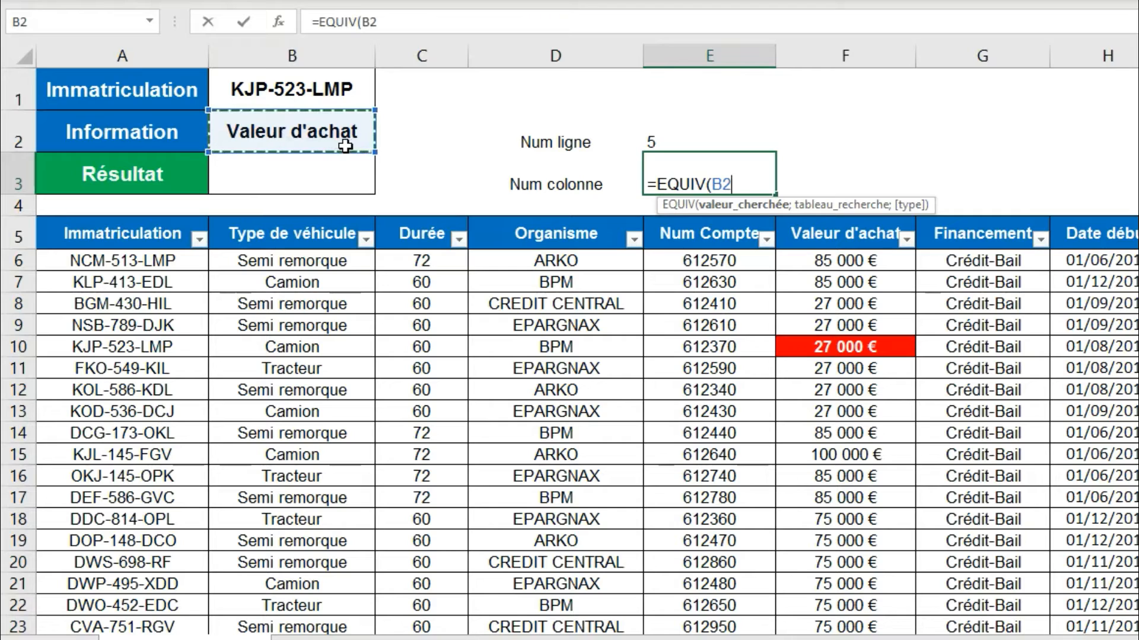
pyautogui.press('F4')
pyautogui.write(';')
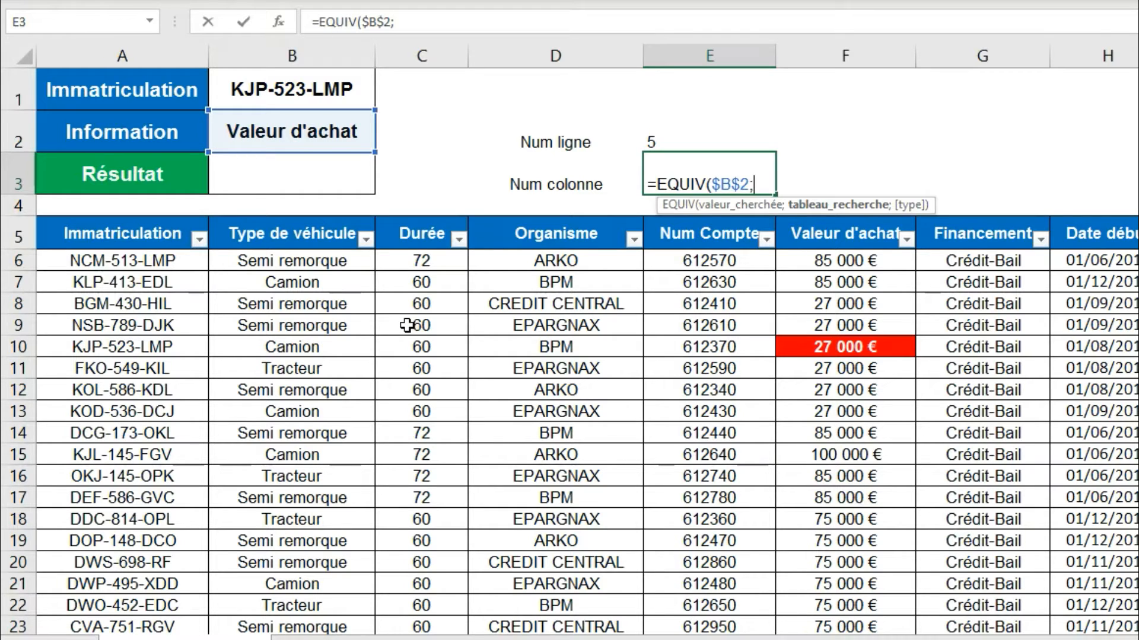
# Complete the E3 formula with Tableau1[#En-têtes] as lookup array and exact match 0, and verify the position by selecting headers A5:F5.
pyautogui.click(125, 239)
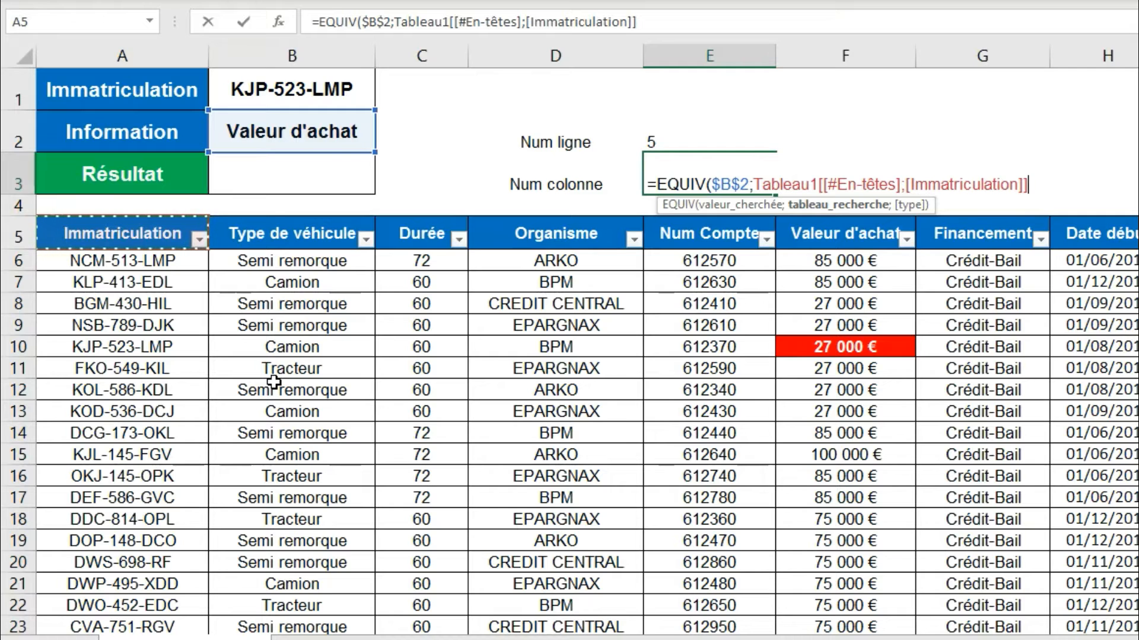
pyautogui.hotkey('ctrl', 'shift', 'Right')
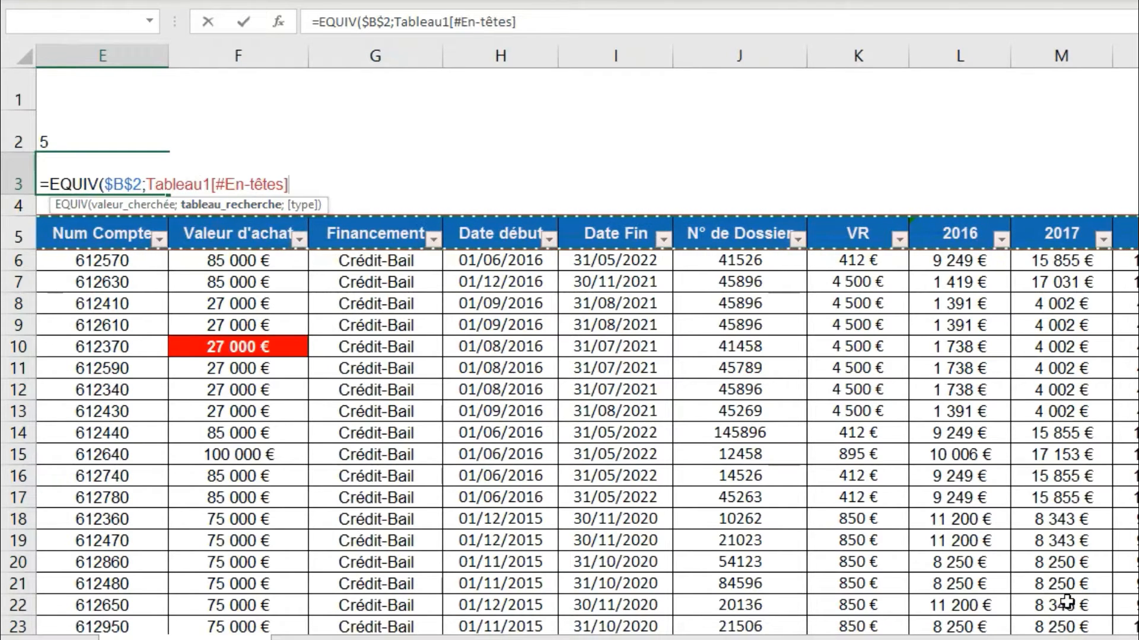
pyautogui.moveTo(1098, 639); pyautogui.dragTo(1062, 639)
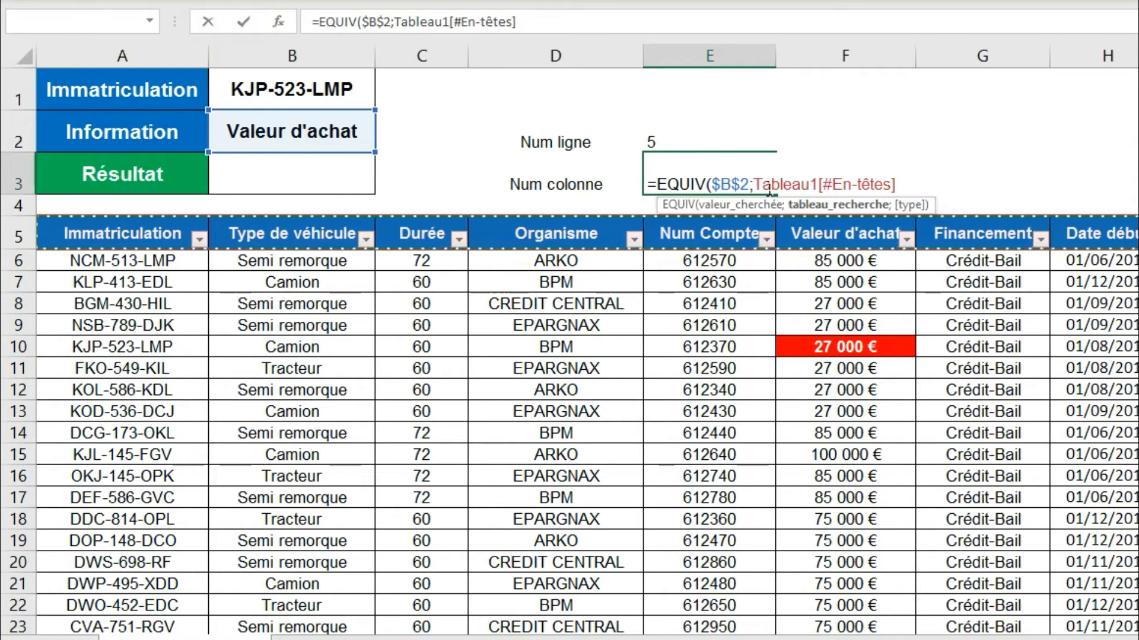
pyautogui.write(';')
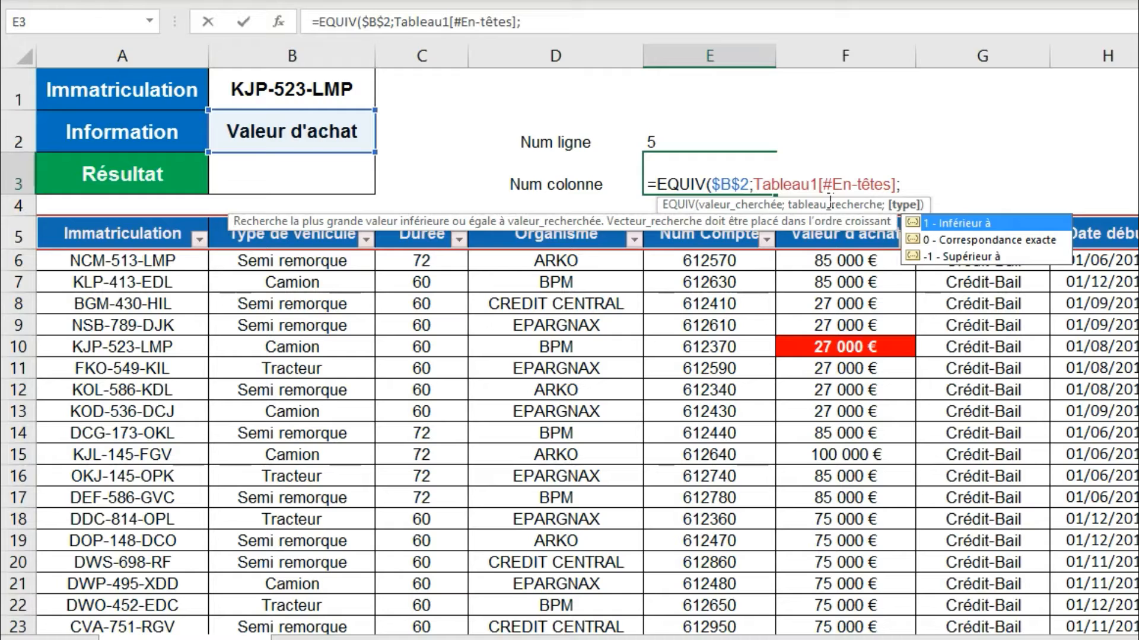
pyautogui.write('0)')
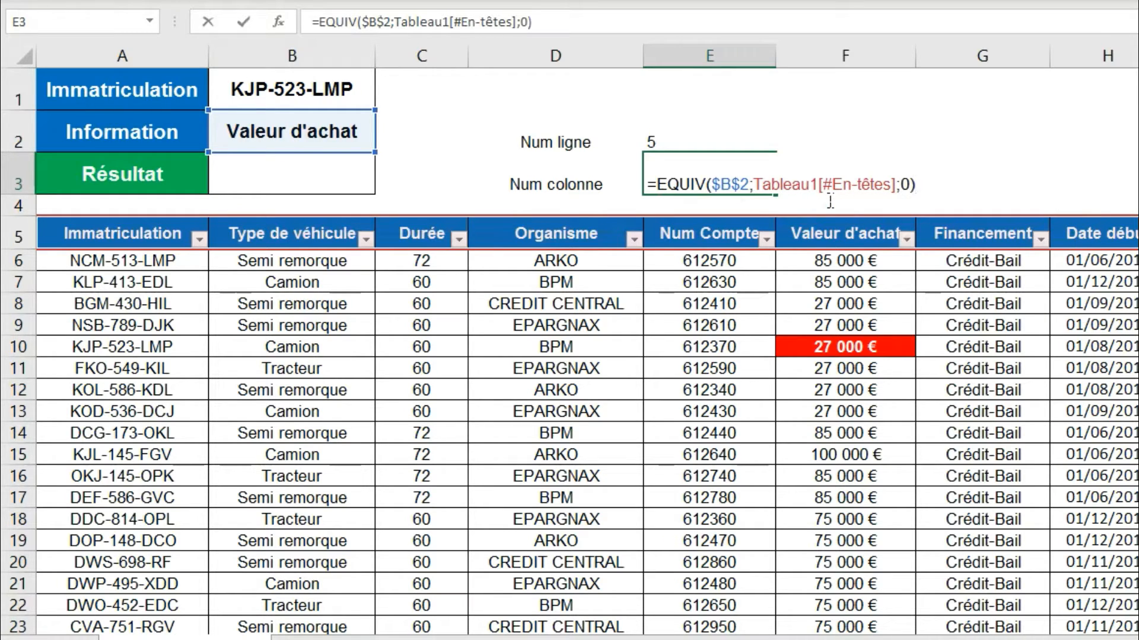
pyautogui.press('Return')
pyautogui.click(677, 184)
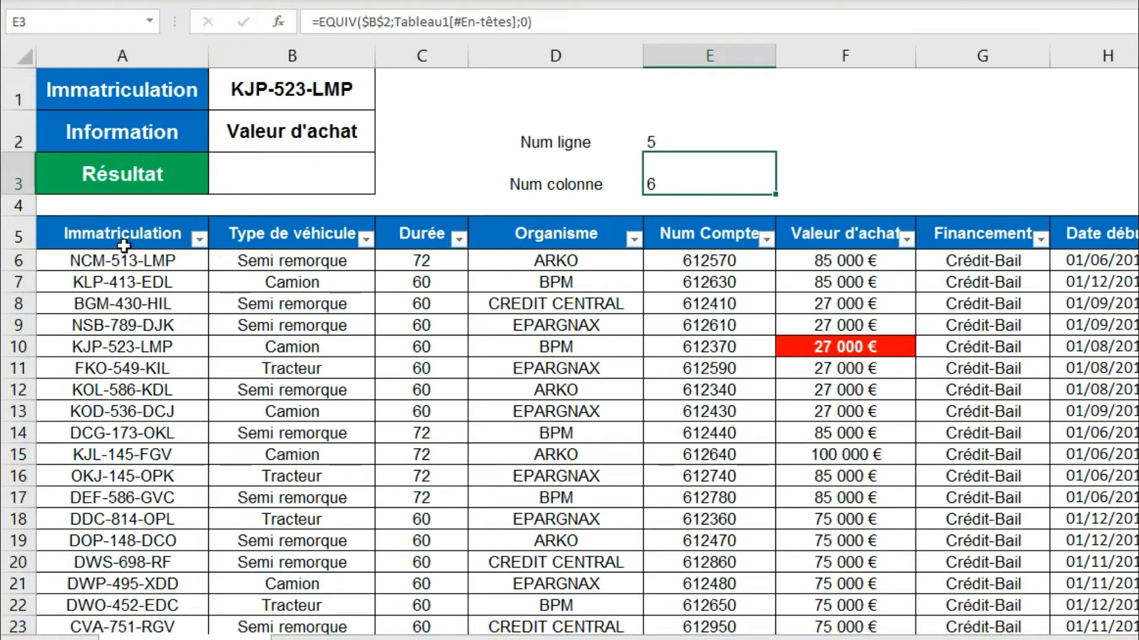
pyautogui.moveTo(118, 245); pyautogui.dragTo(858, 254)
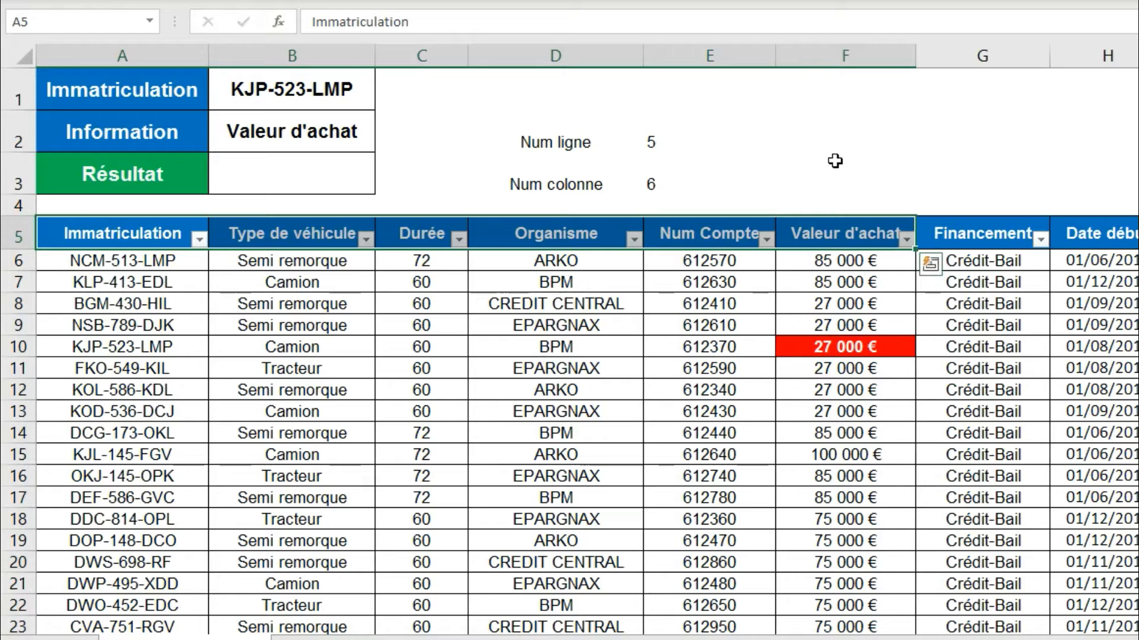
# Start an INDEX formula in the Résultat cell B3 with the whole data range of Tableau1 as its array.
pyautogui.click(326, 175)
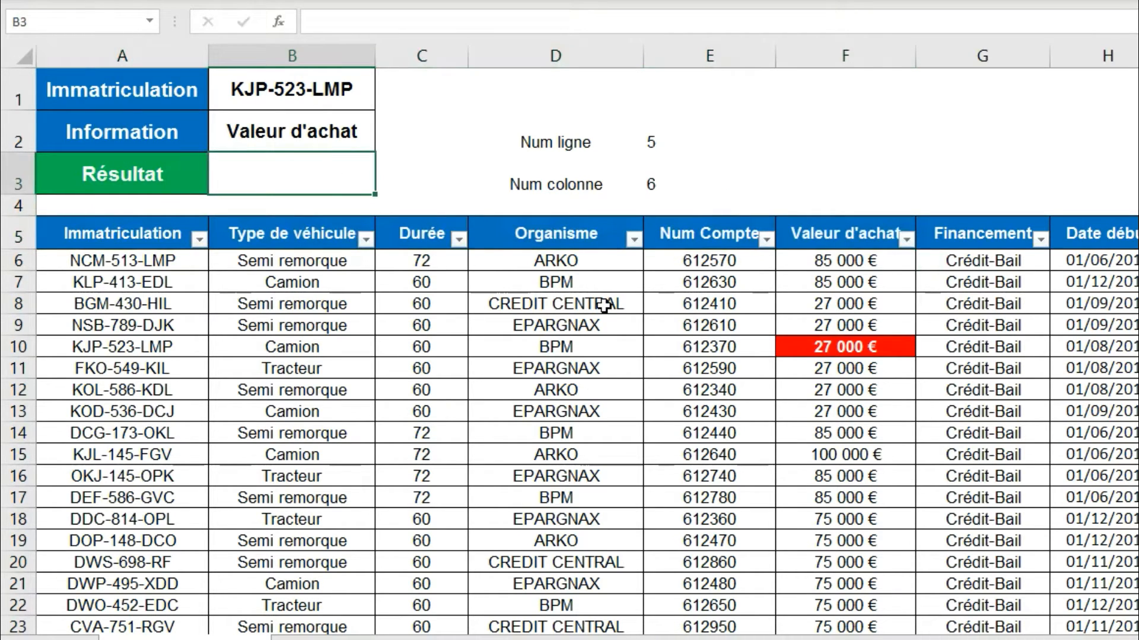
pyautogui.write('=INDEX')
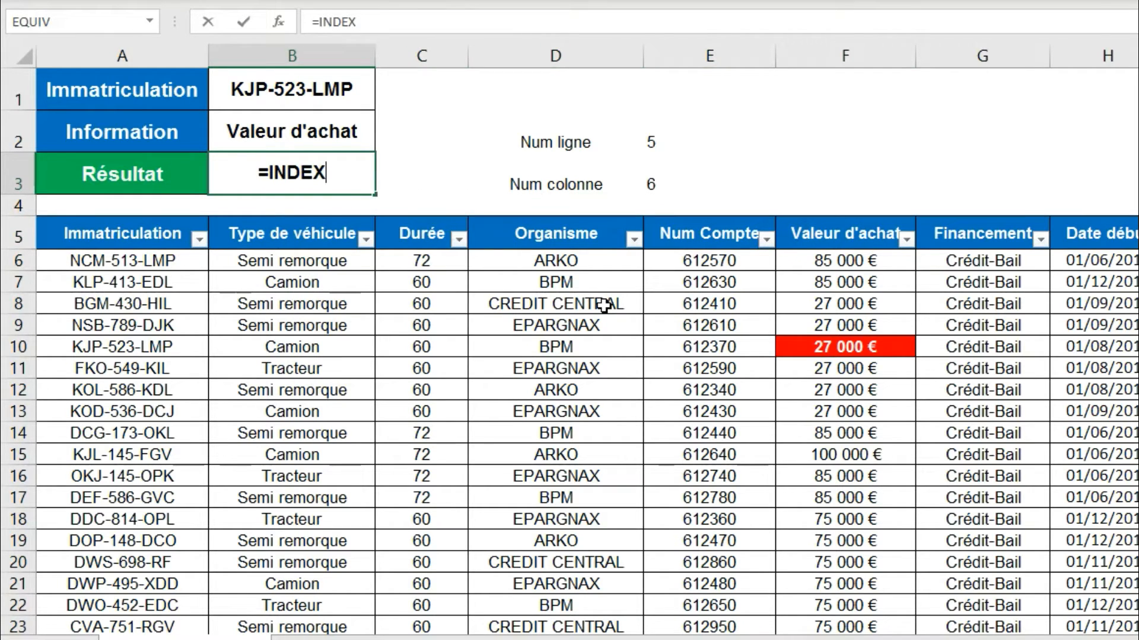
pyautogui.write('(')
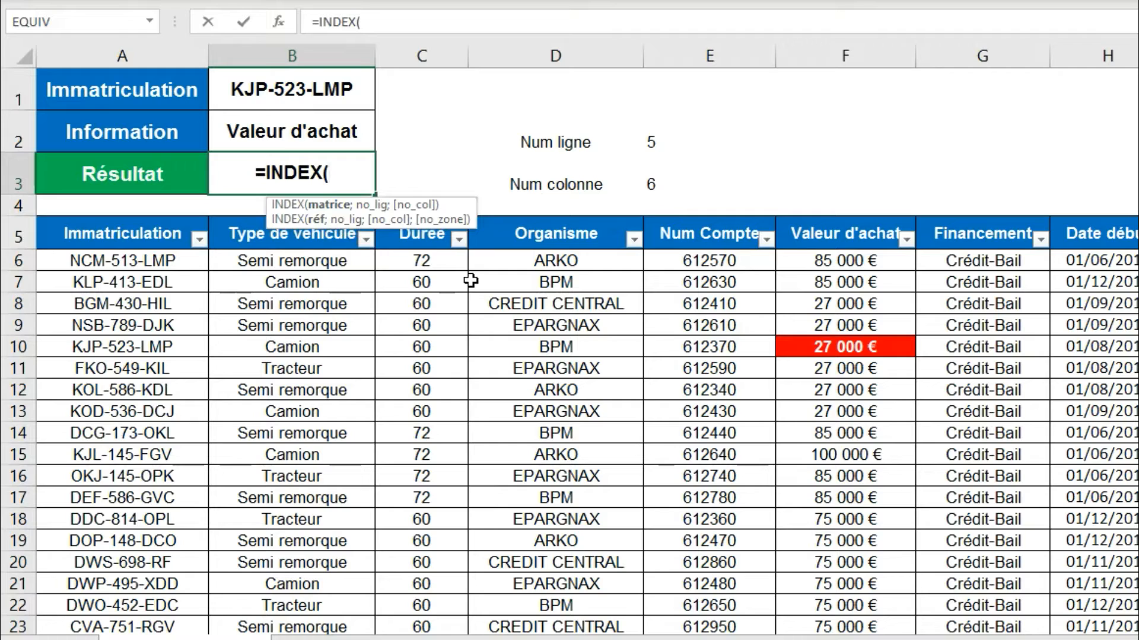
pyautogui.click(93, 266)
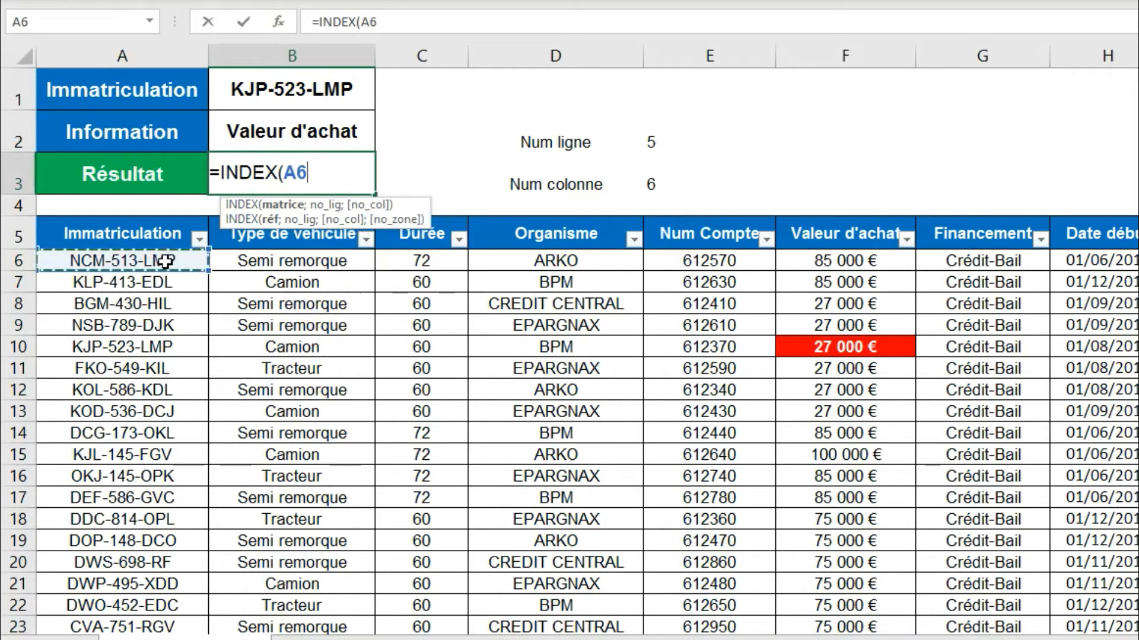
pyautogui.hotkey('ctrl', 'shift', 'Right')
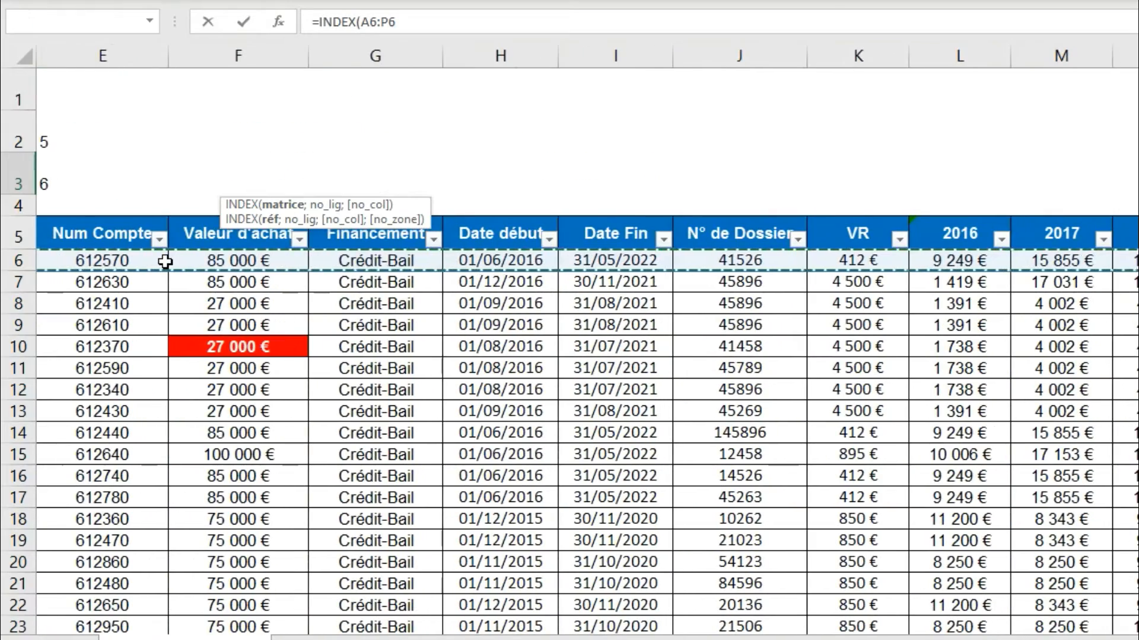
pyautogui.hotkey('ctrl', 'shift', 'Down')
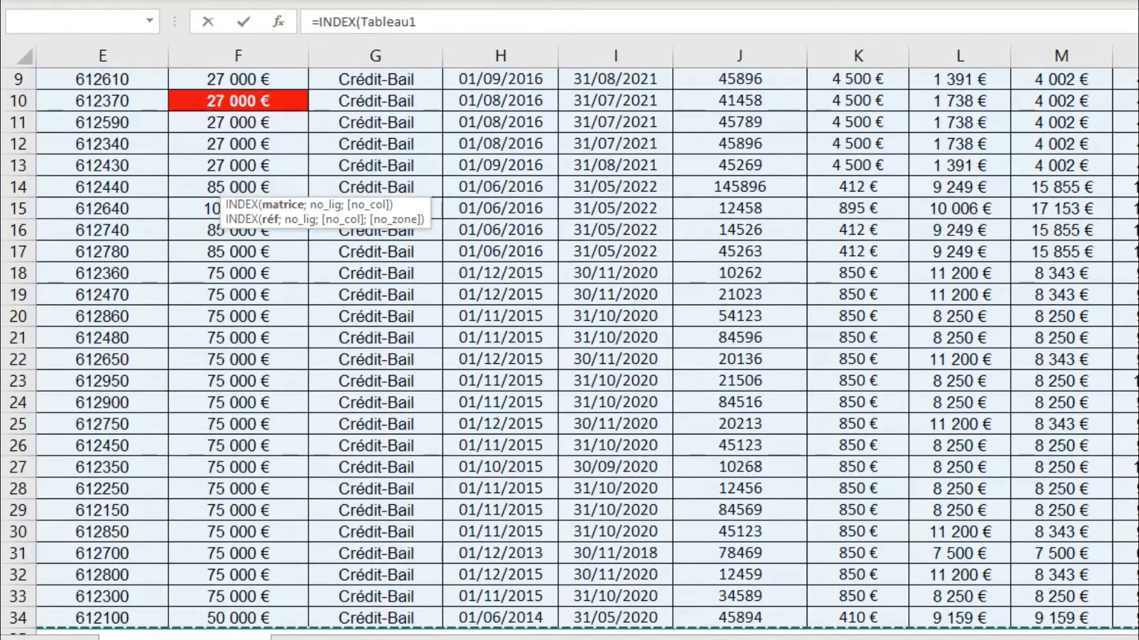
pyautogui.click(950, 637)
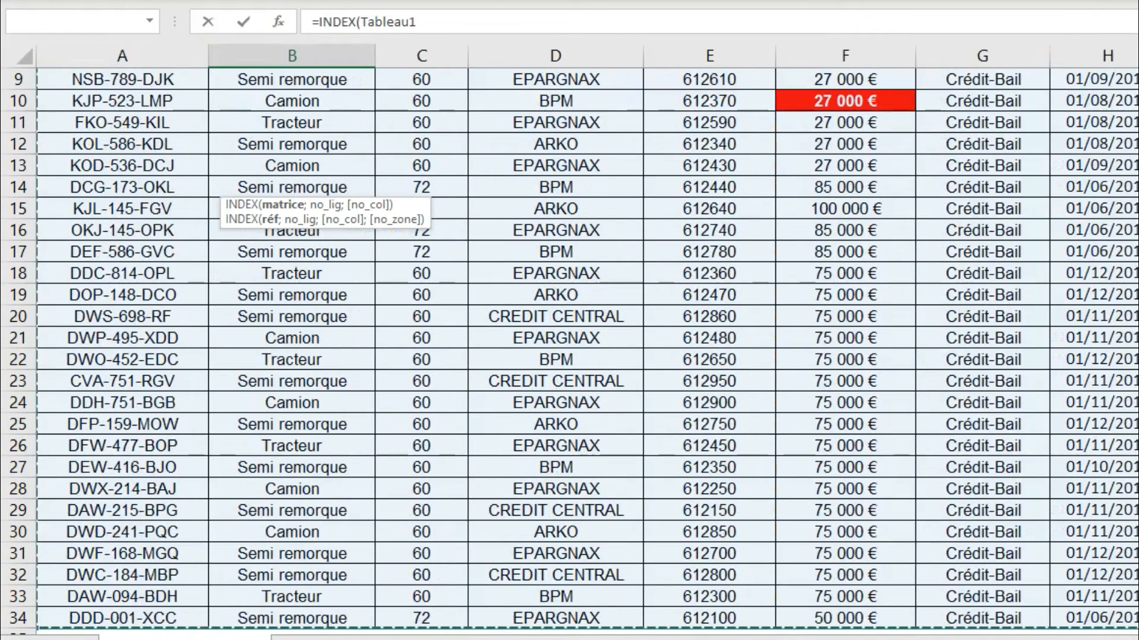
pyautogui.scroll(3, 587, 351)
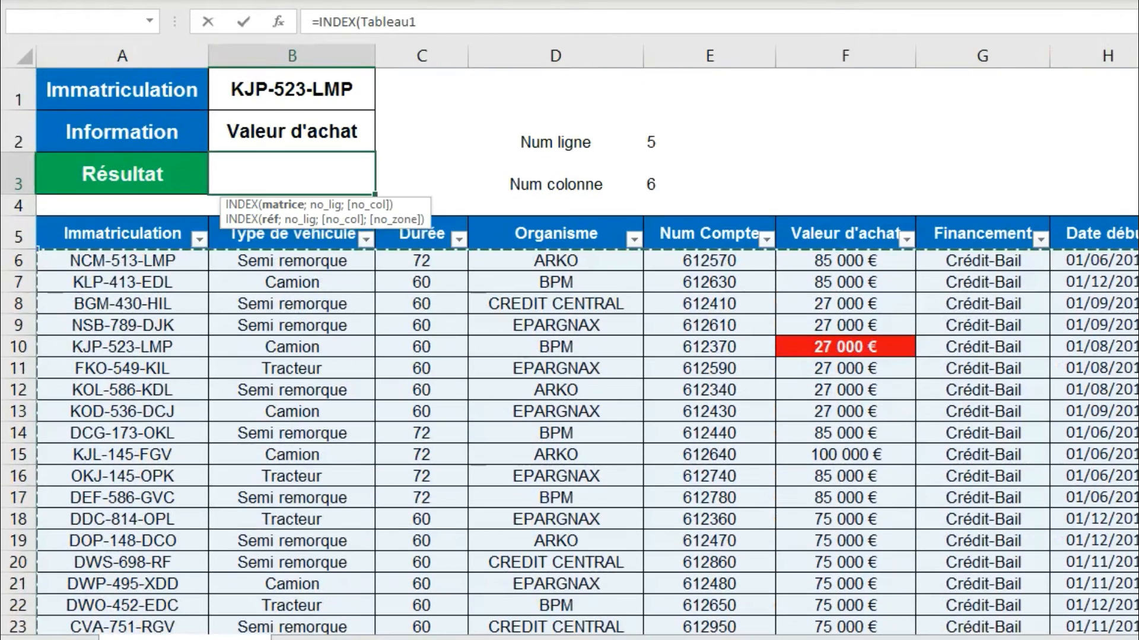
pyautogui.click(472, 40)
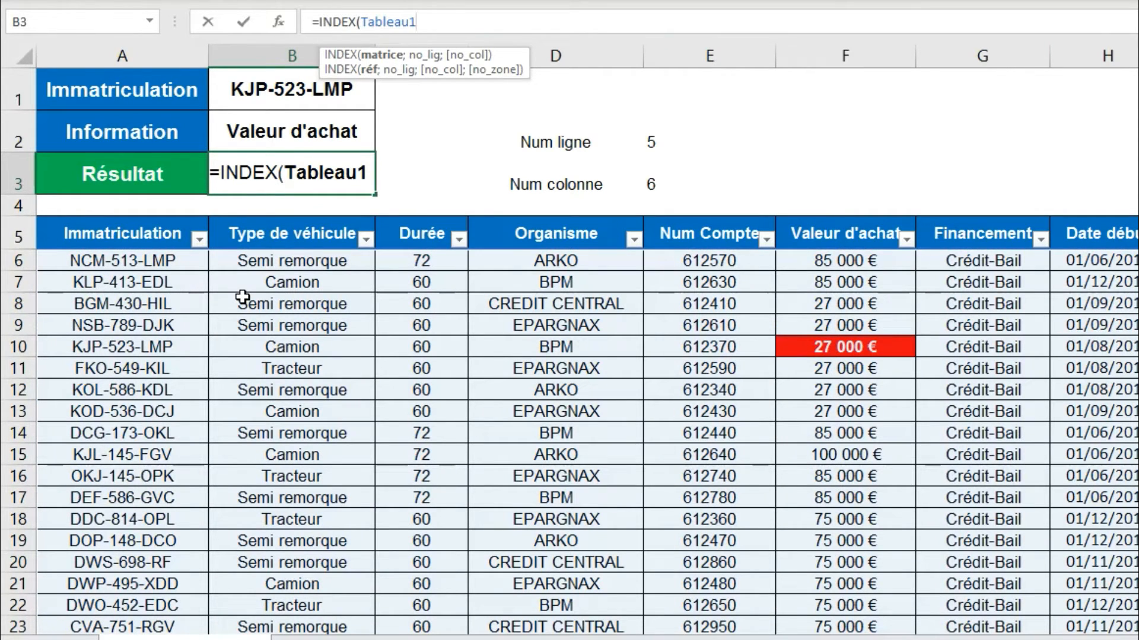
pyautogui.write(';')
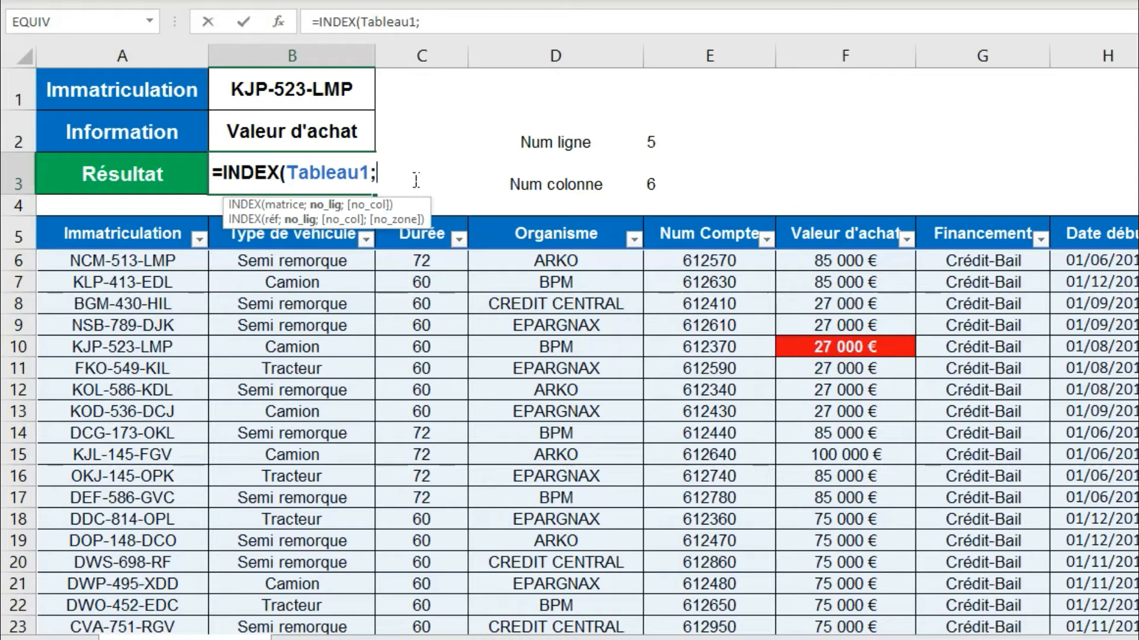
# Complete the B3 INDEX formula with E2 as row number and E3 as column number.
pyautogui.click(666, 147)
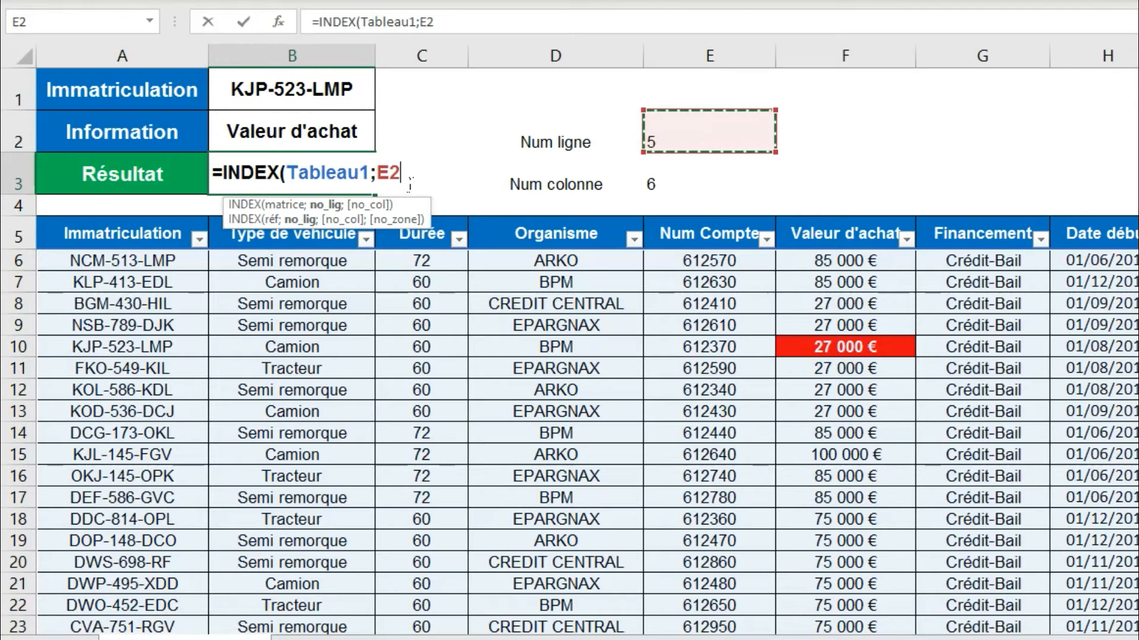
pyautogui.write(';')
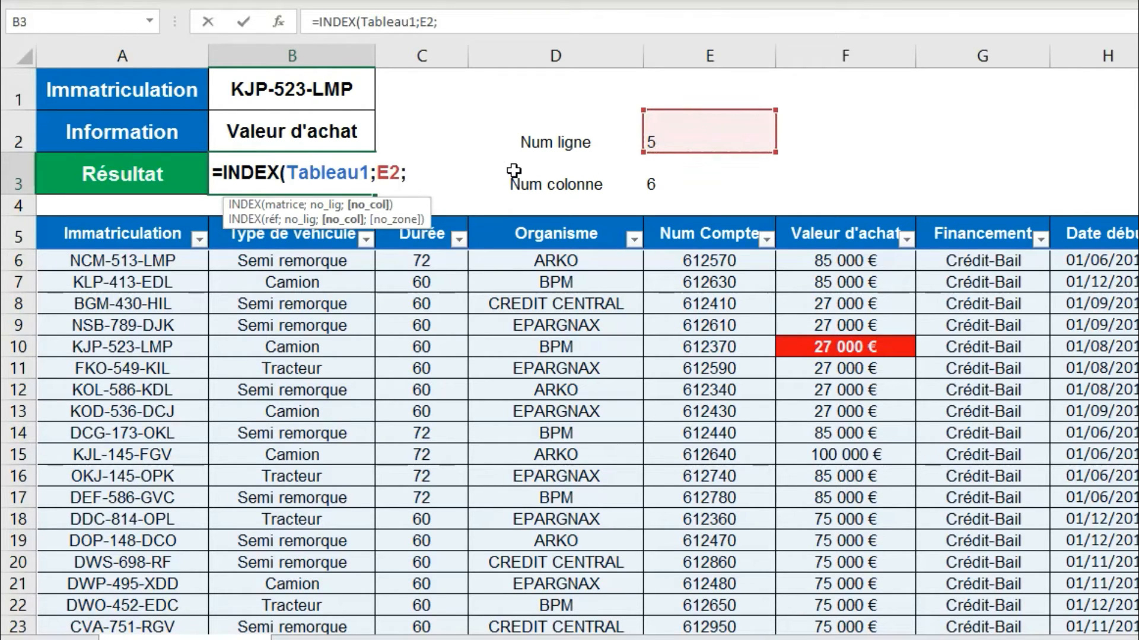
pyautogui.click(672, 185)
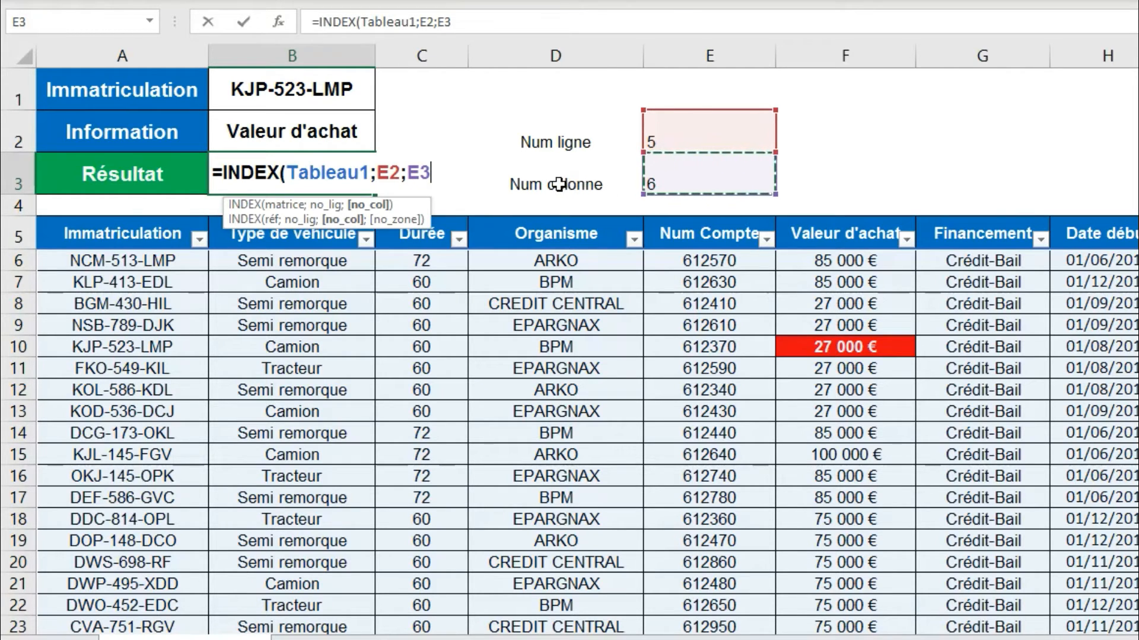
pyautogui.write(')')
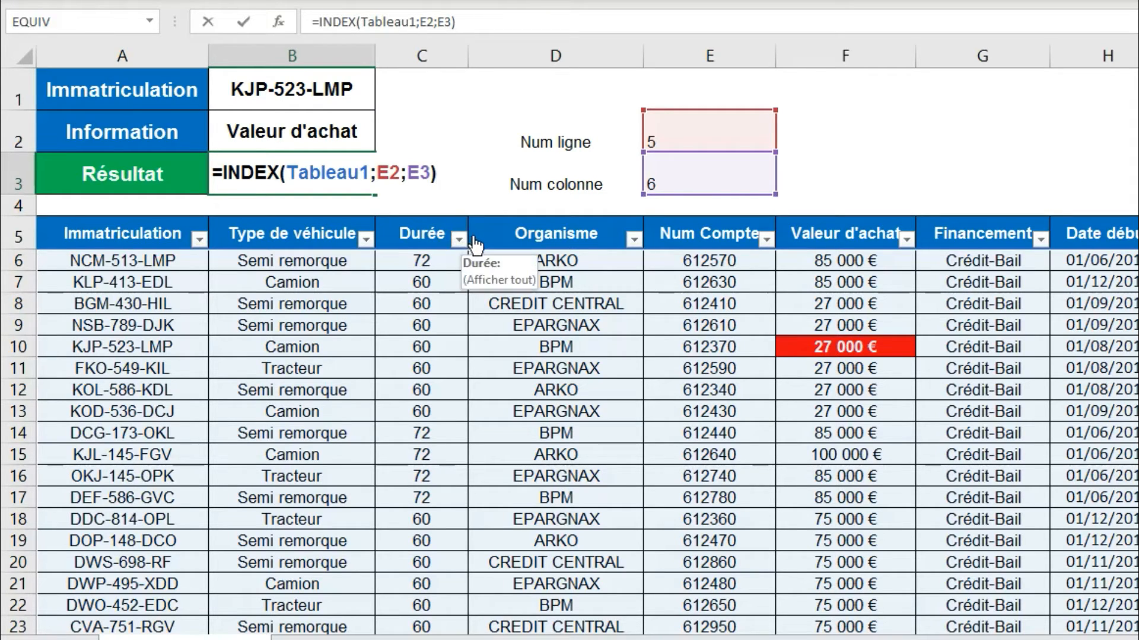
pyautogui.press('Return')
pyautogui.click(288, 189)
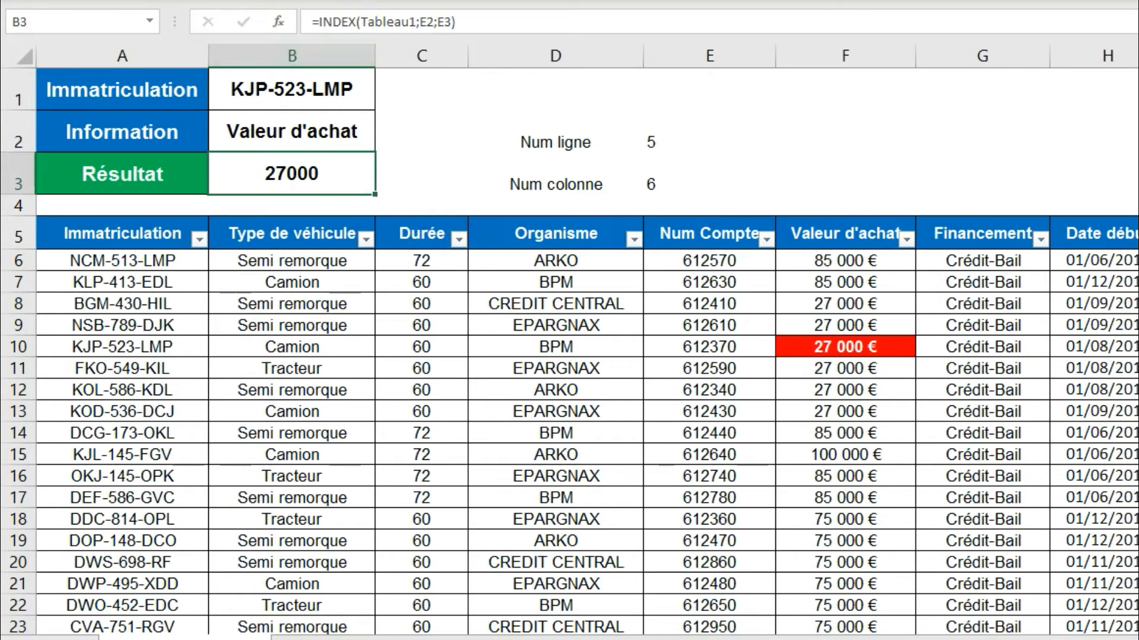
# Replace the E2 row argument in the B3 INDEX formula with a nested EQUIV whose lookup value is $B$1.
pyautogui.doubleClick(308, 173)
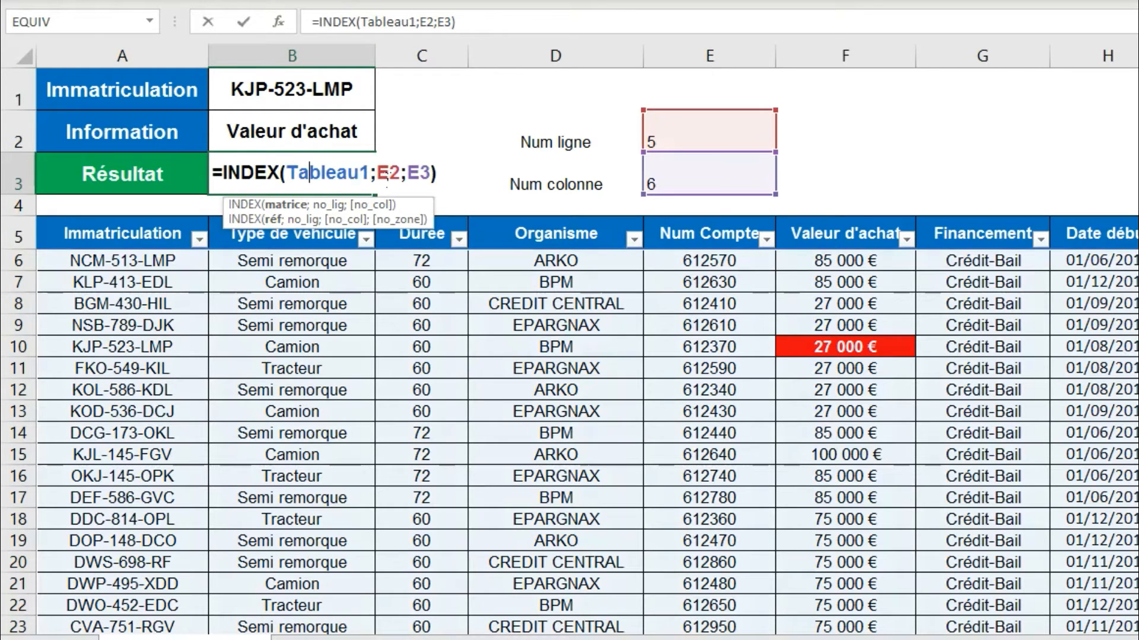
pyautogui.doubleClick(388, 173)
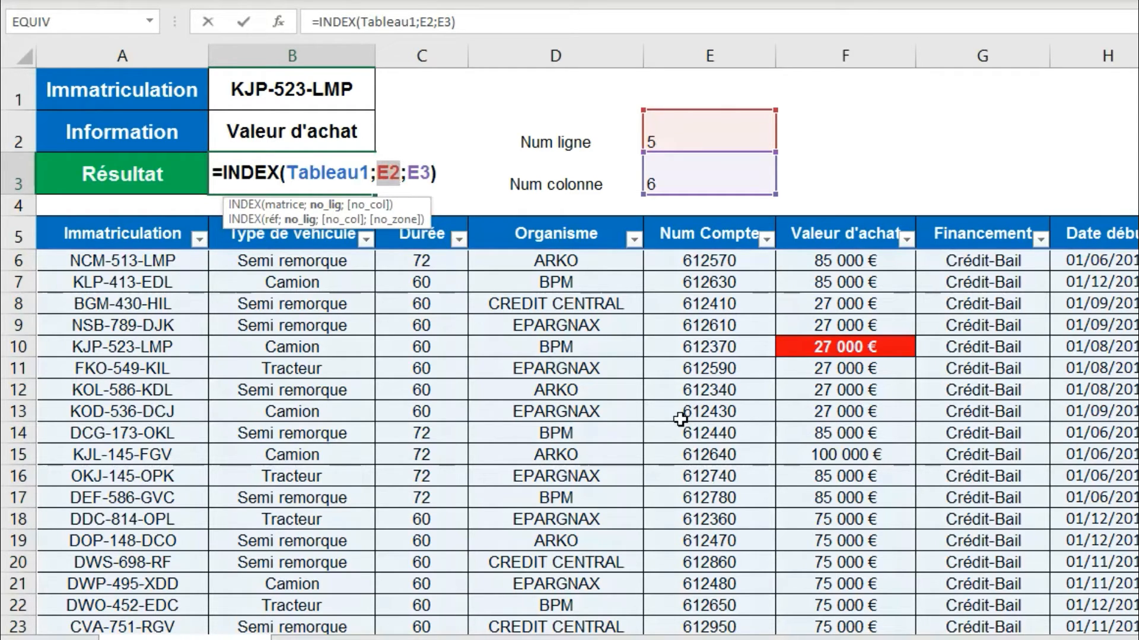
pyautogui.write('E')
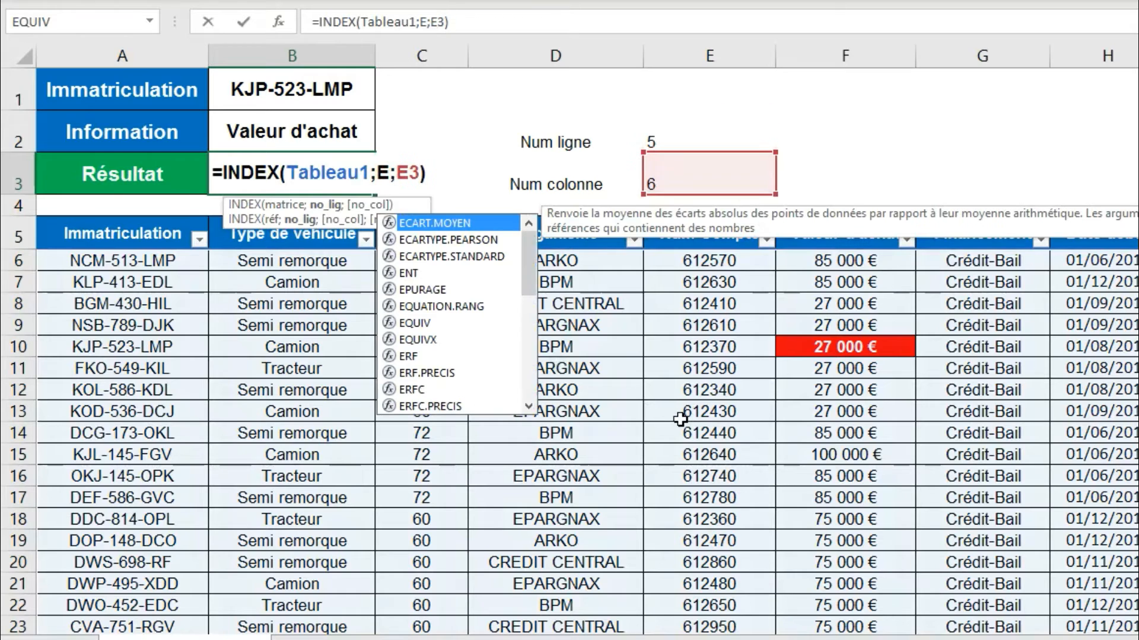
pyautogui.write('QUIV')
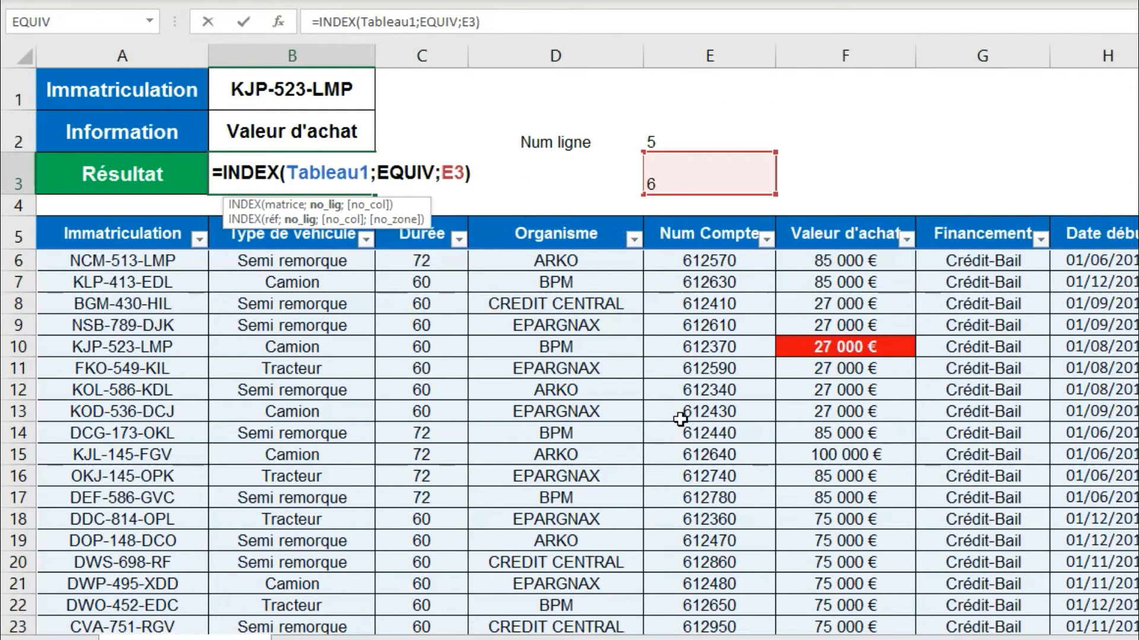
pyautogui.write('(')
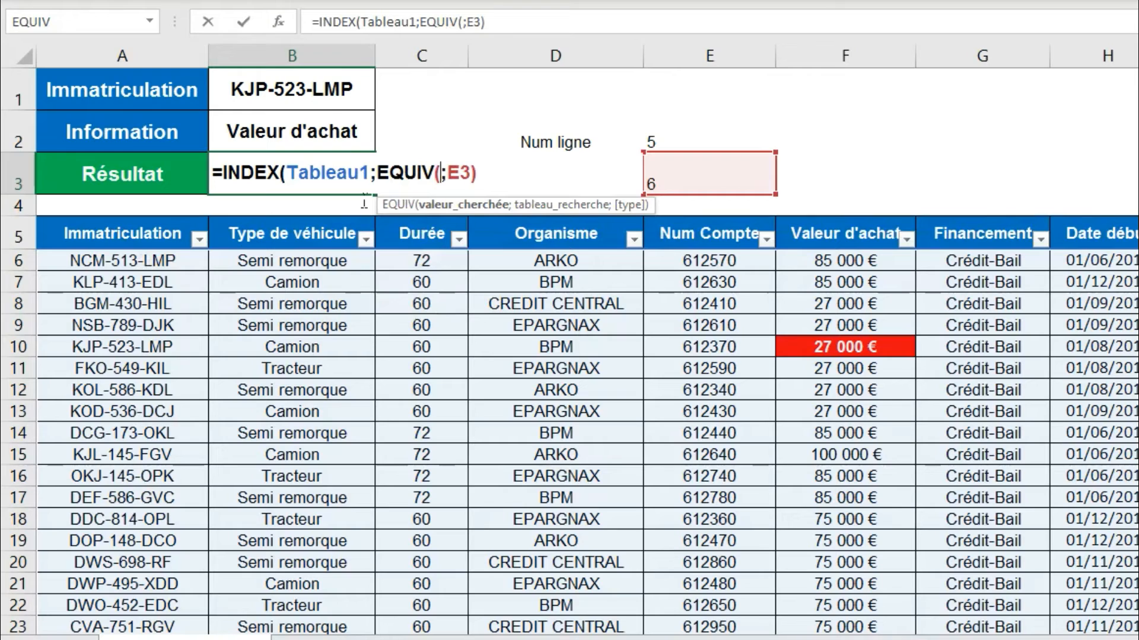
pyautogui.click(325, 98)
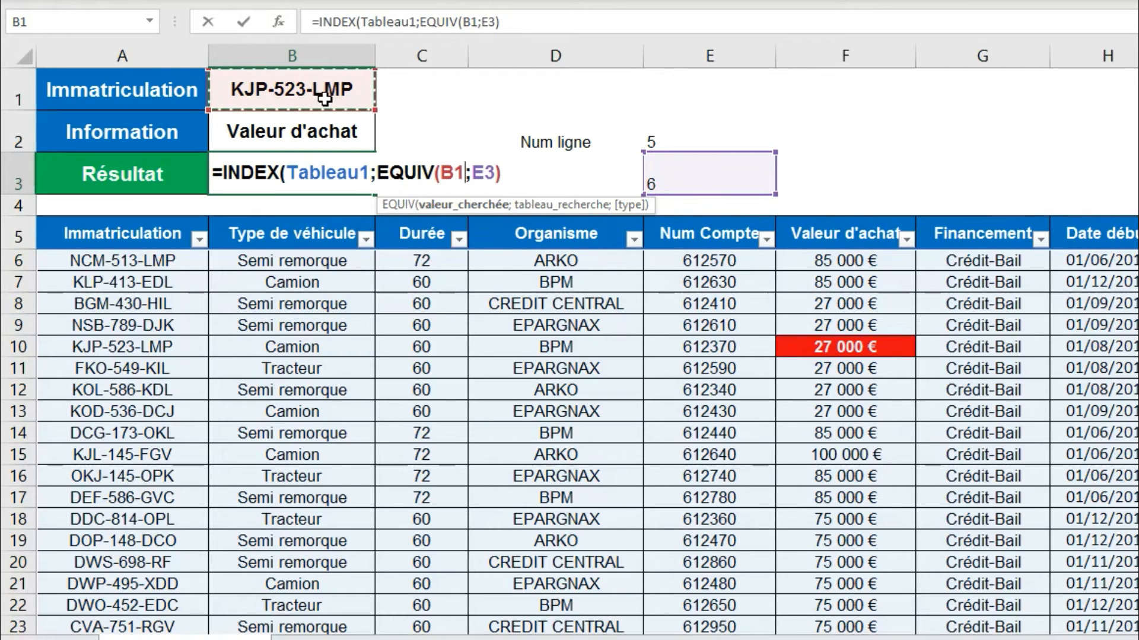
pyautogui.press('F4')
pyautogui.write(';')
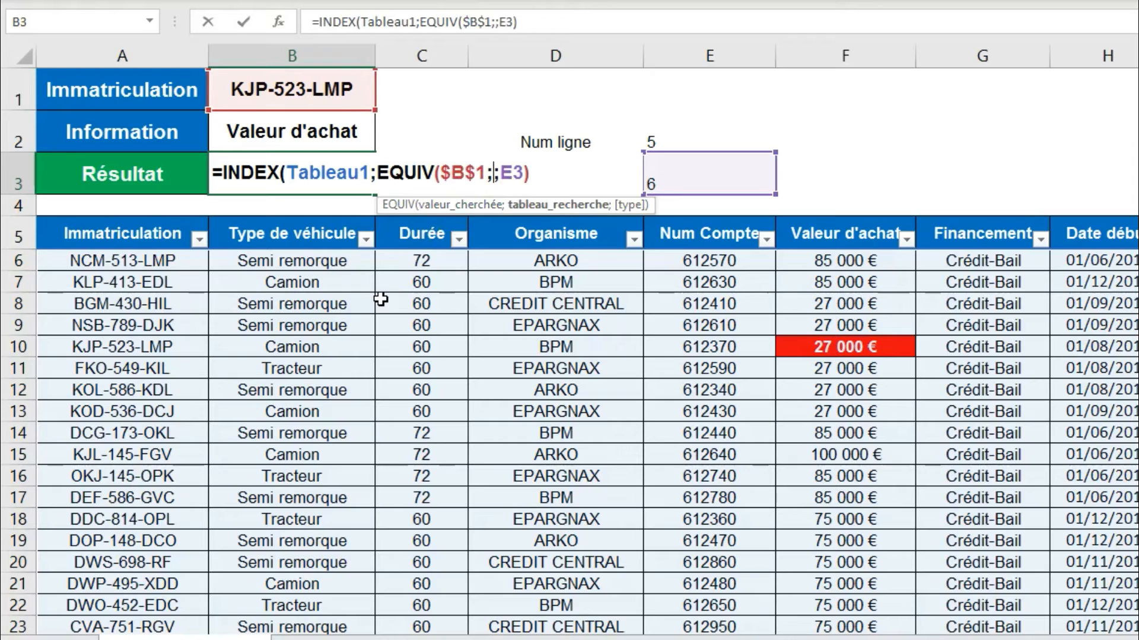
# Complete the nested row EQUIV with Tableau1[Immatriculation] as lookup array and exact match 0, closing its parenthesis.
pyautogui.click(99, 269)
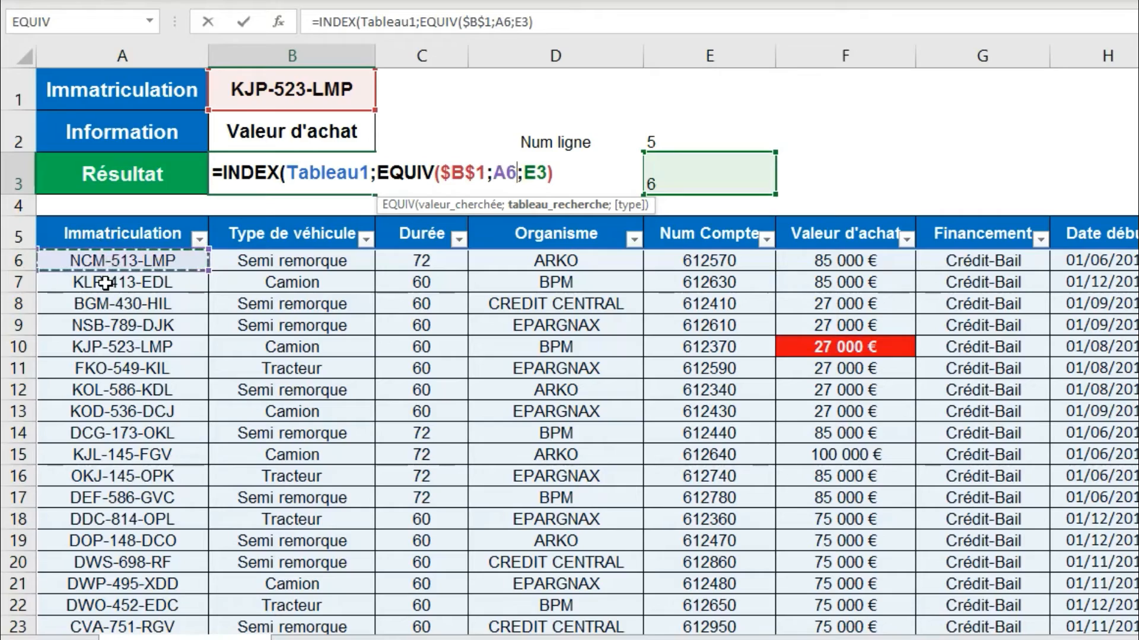
pyautogui.hotkey('ctrl', 'shift', 'Down')
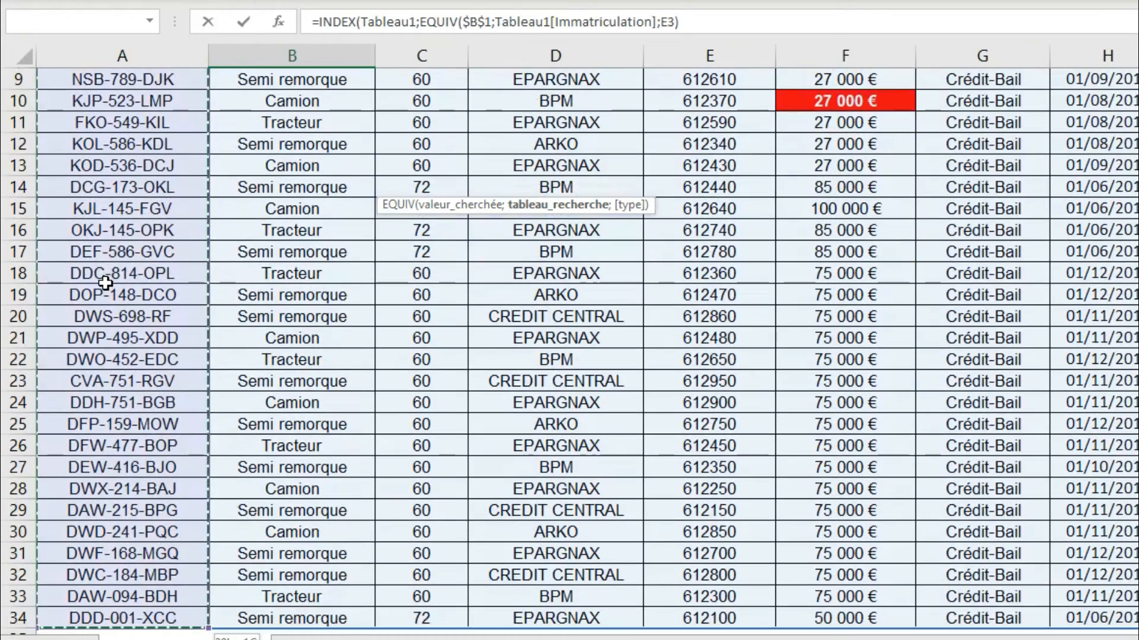
pyautogui.click(657, 22)
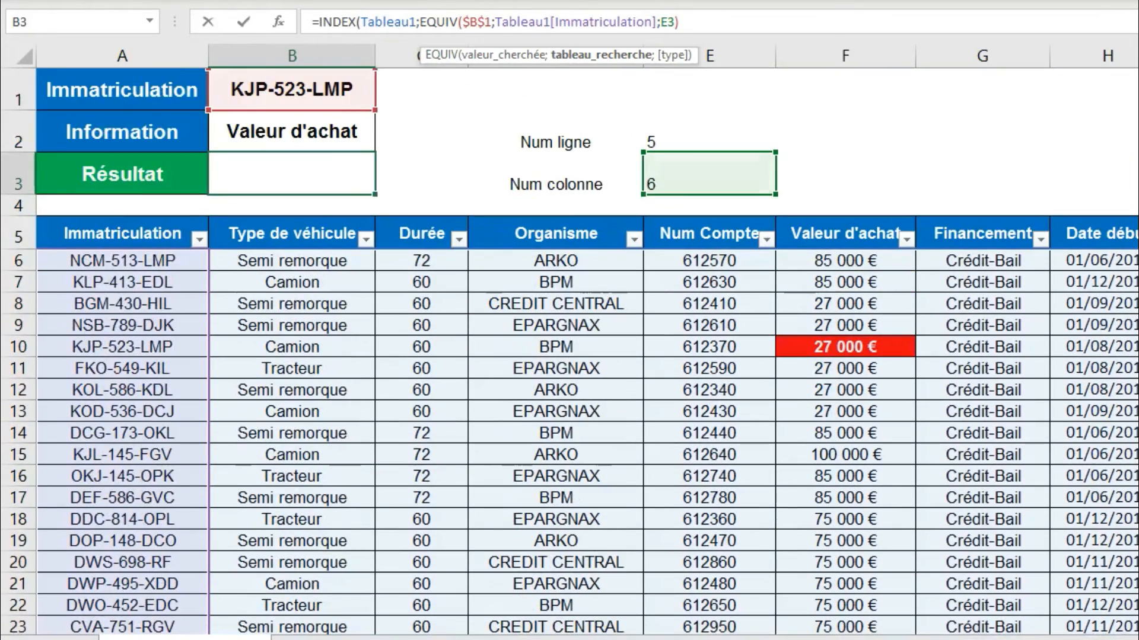
pyautogui.write(';')
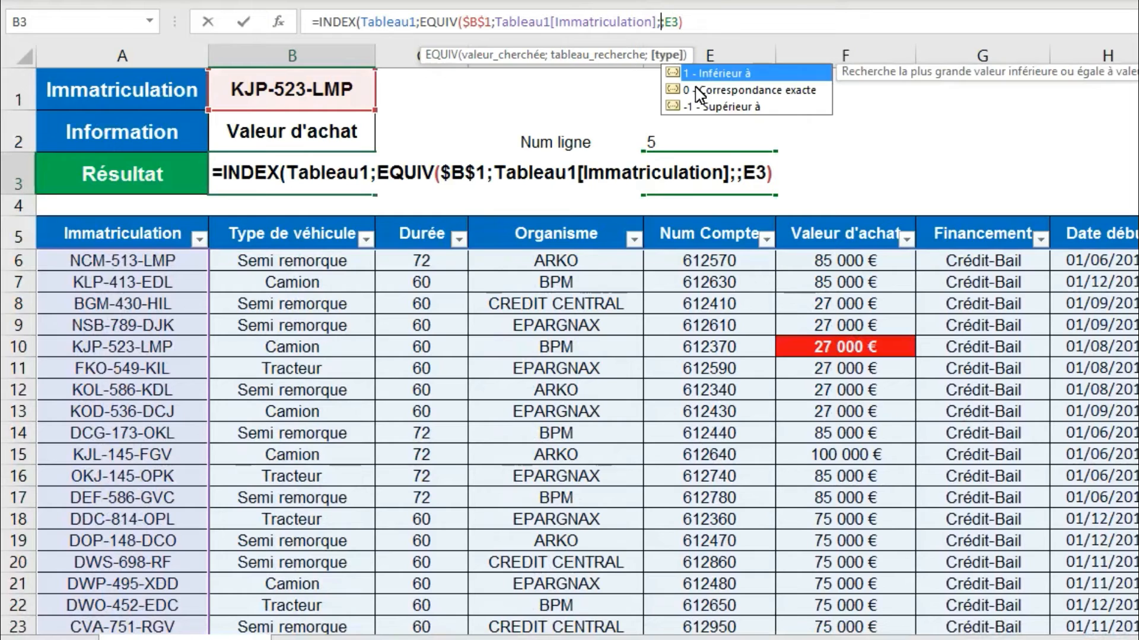
pyautogui.click(734, 90)
pyautogui.doubleClick(734, 90)
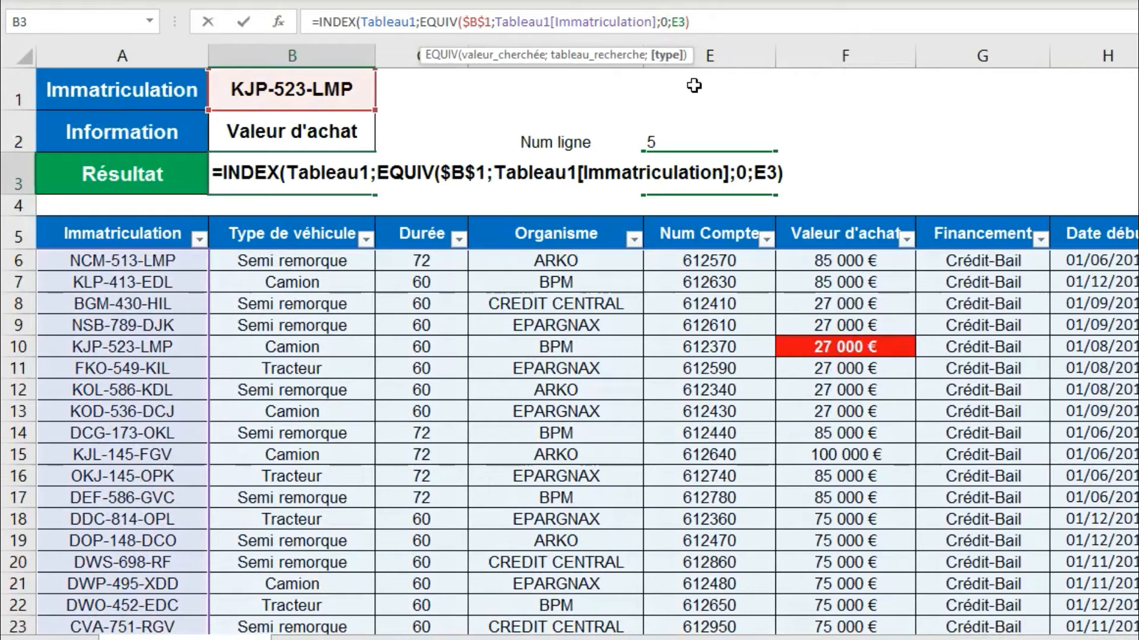
pyautogui.write(')')
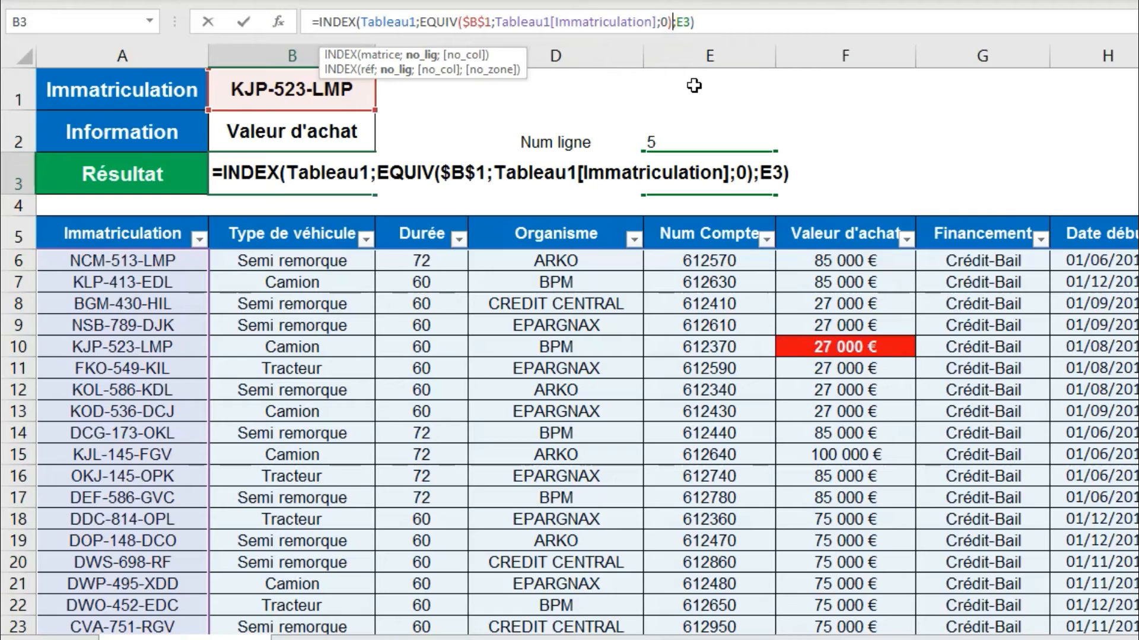
# Replace the E3 column argument in the B3 formula with a second nested EQUIV whose lookup value is $B$2.
pyautogui.press('Right')
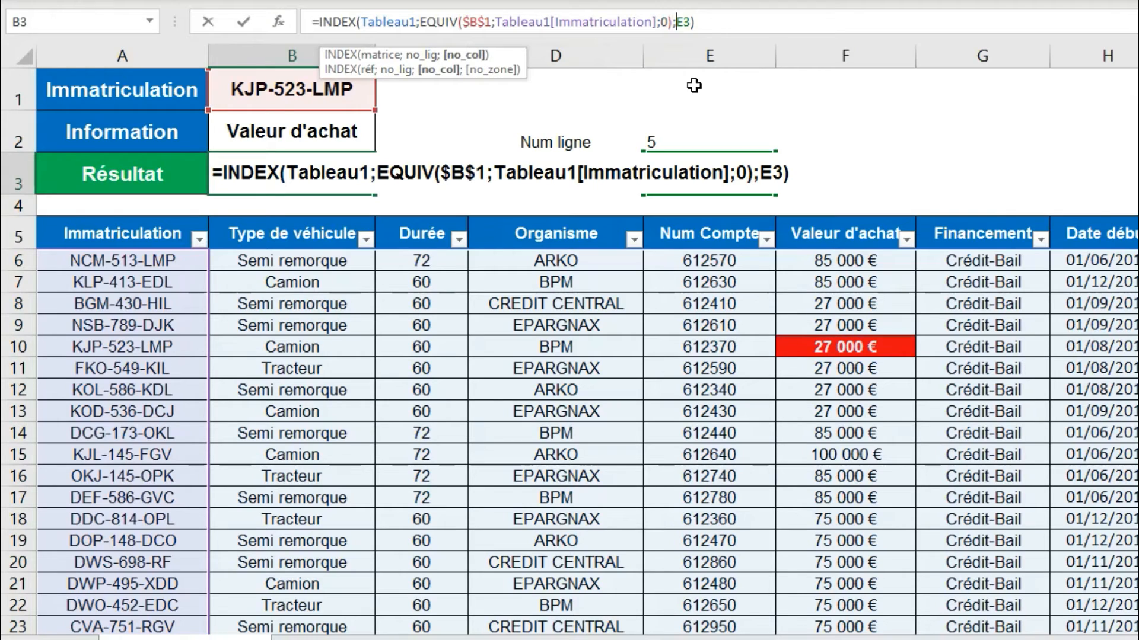
pyautogui.press('Delete')
pyautogui.press('Delete')
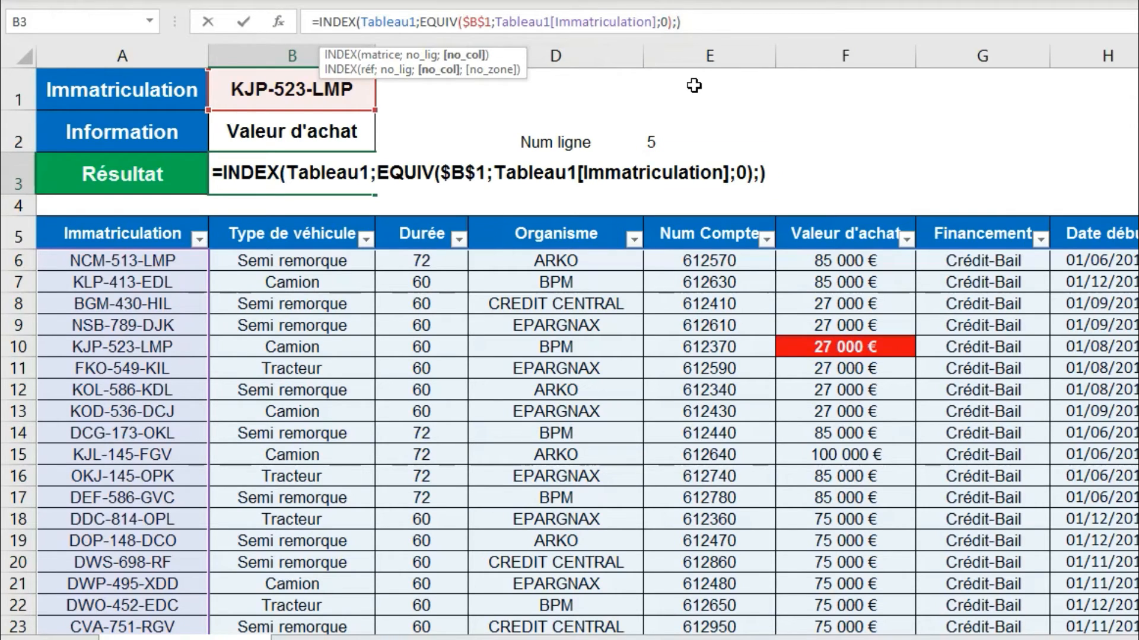
pyautogui.write('EQUIV')
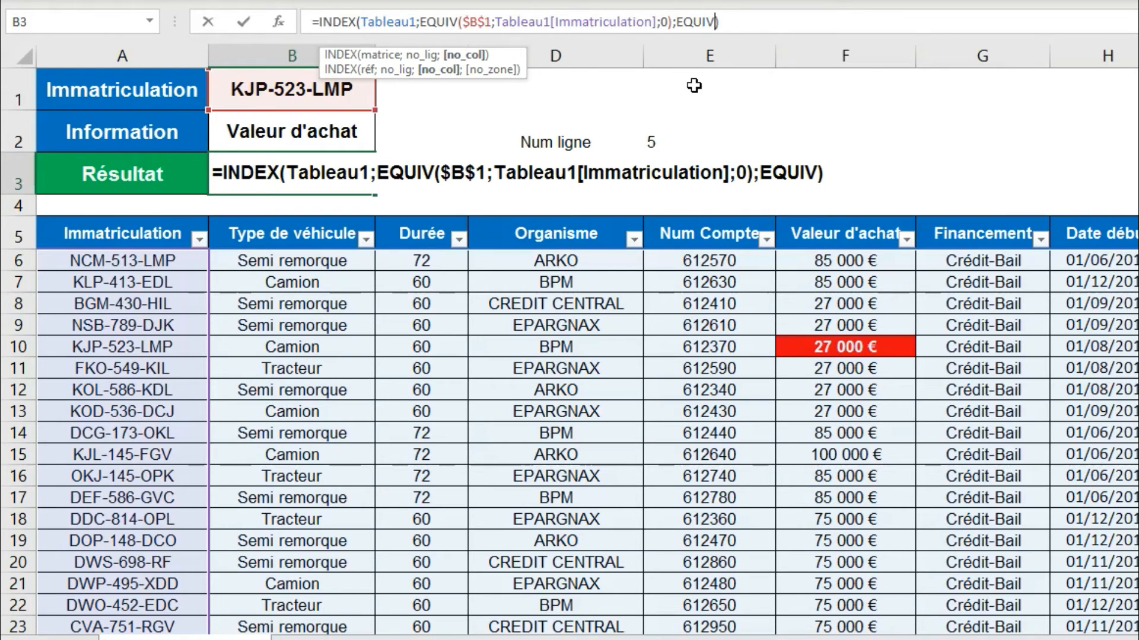
pyautogui.write('(')
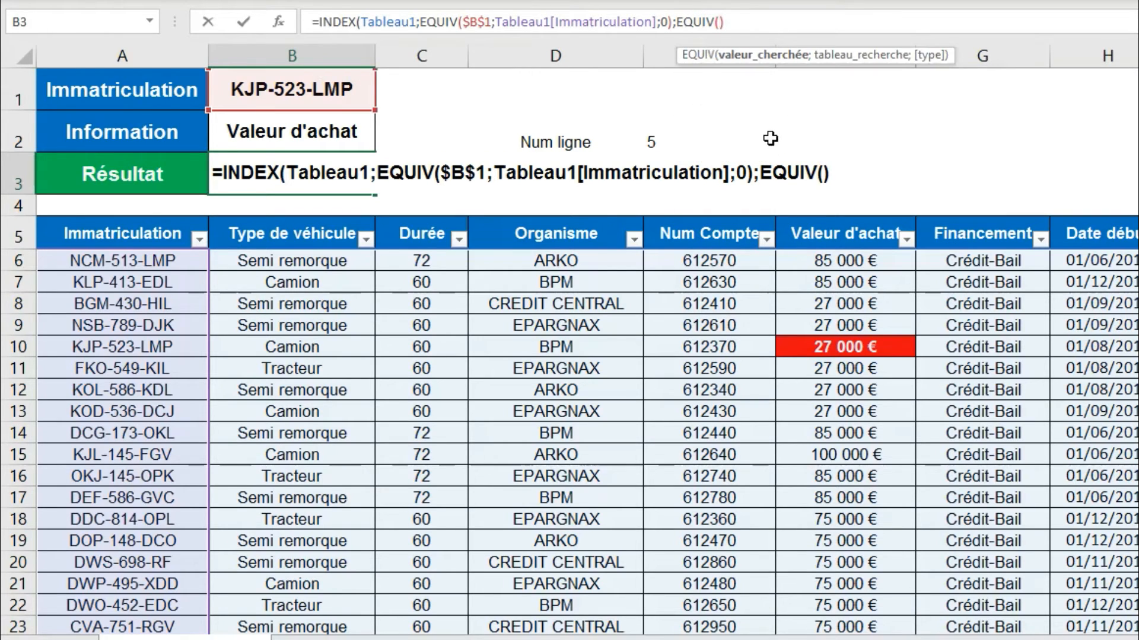
pyautogui.click(320, 140)
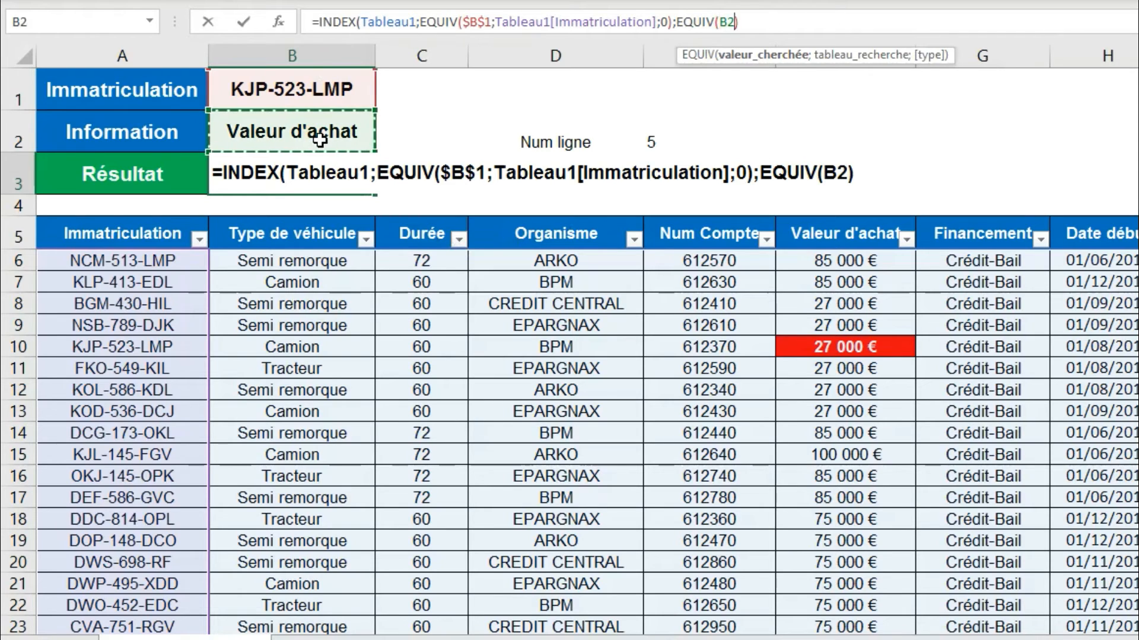
pyautogui.press('F4')
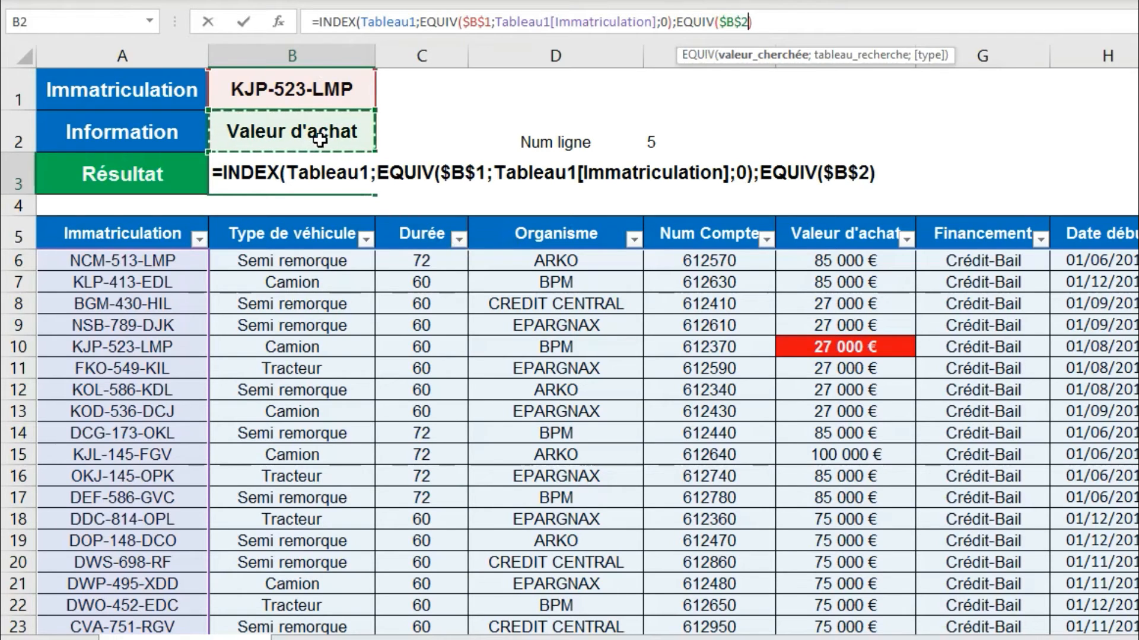
pyautogui.write(';')
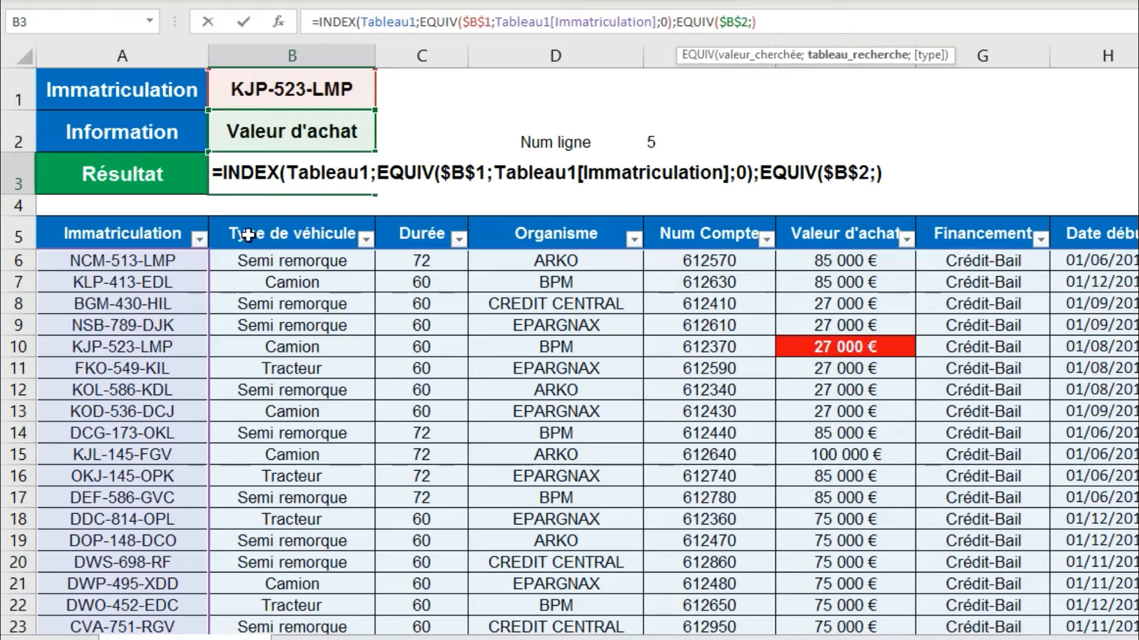
# Complete the B3 formula with Tableau1[#En-têtes] as the second EQUIV's lookup array and exact match 0, and center the result in its cell.
pyautogui.click(143, 244)
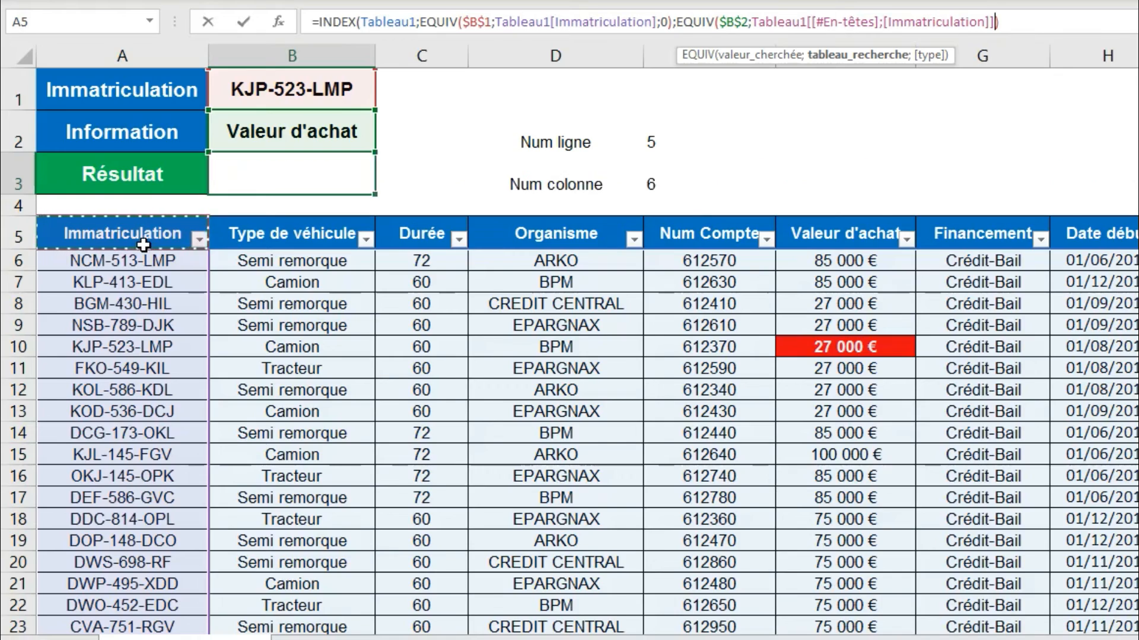
pyautogui.hotkey('ctrl', 'shift', 'Right')
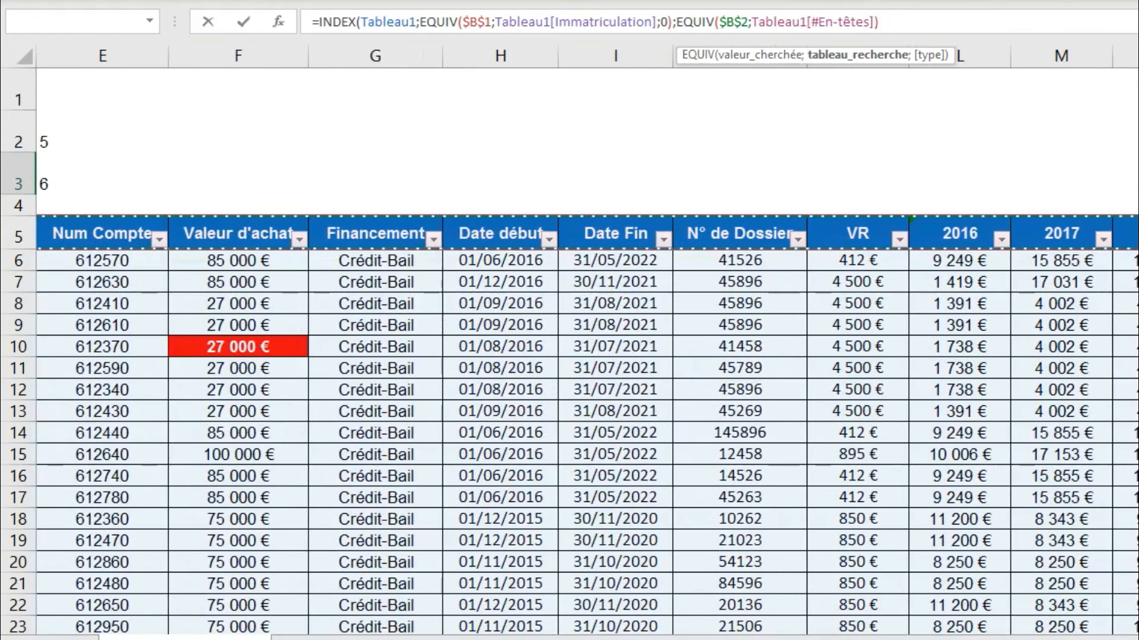
pyautogui.moveTo(1085, 638); pyautogui.dragTo(1034, 637)
pyautogui.write(';')
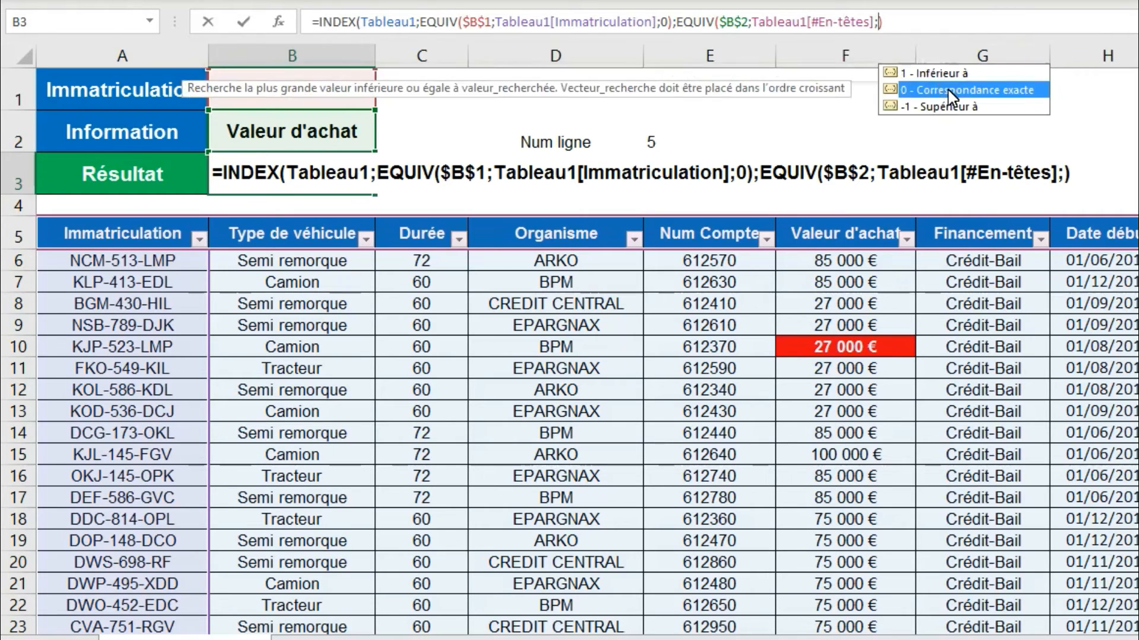
pyautogui.doubleClick(952, 90)
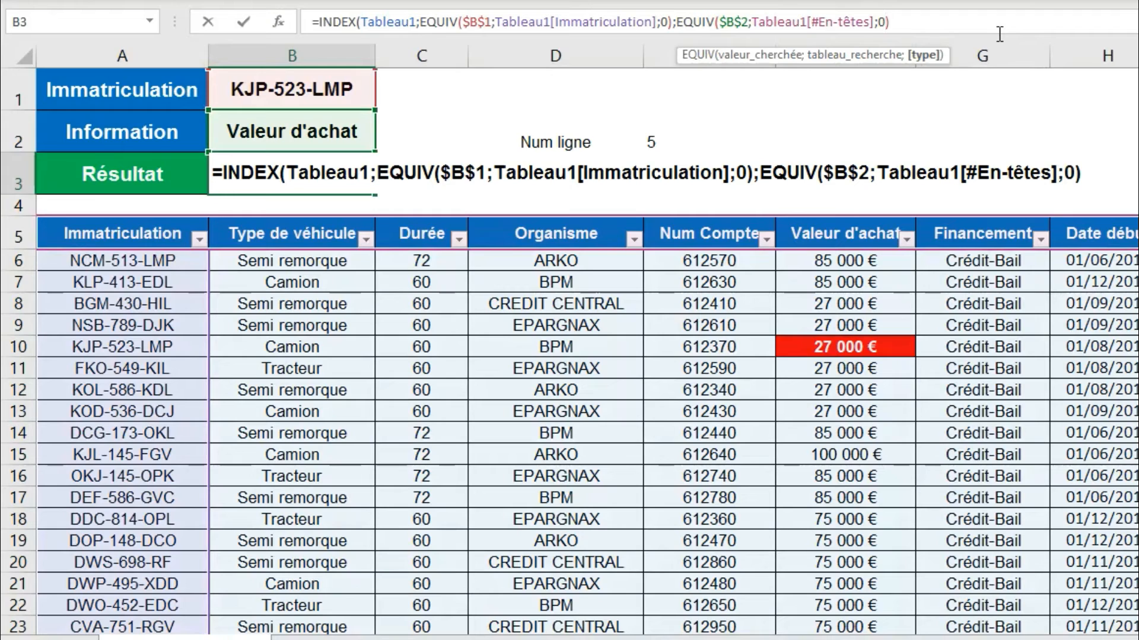
pyautogui.write(')')
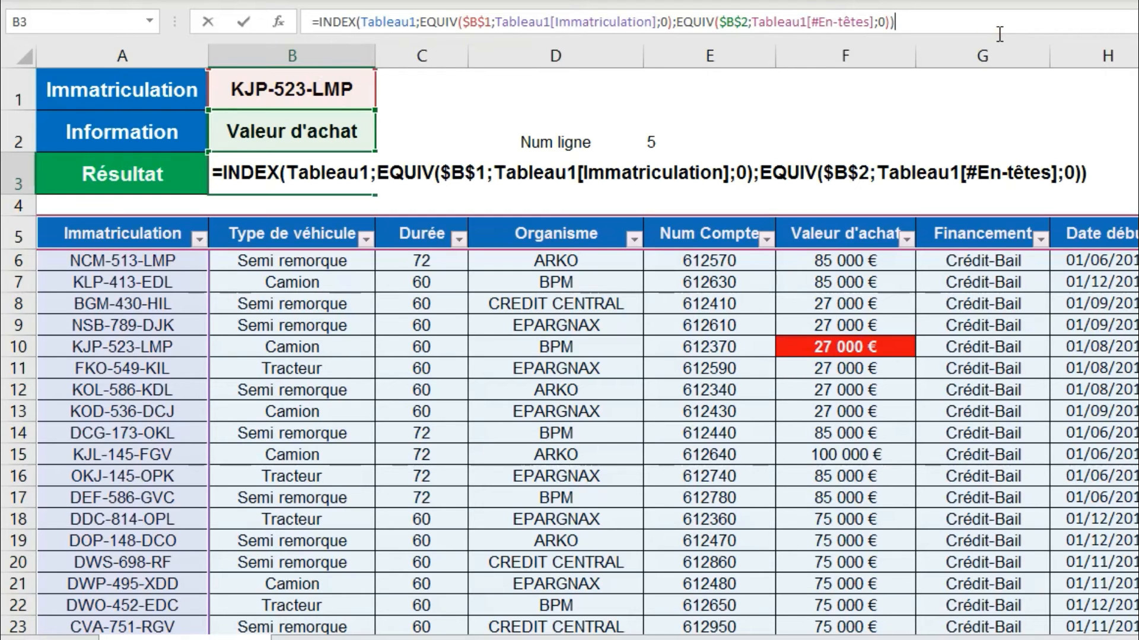
pyautogui.press('Return')
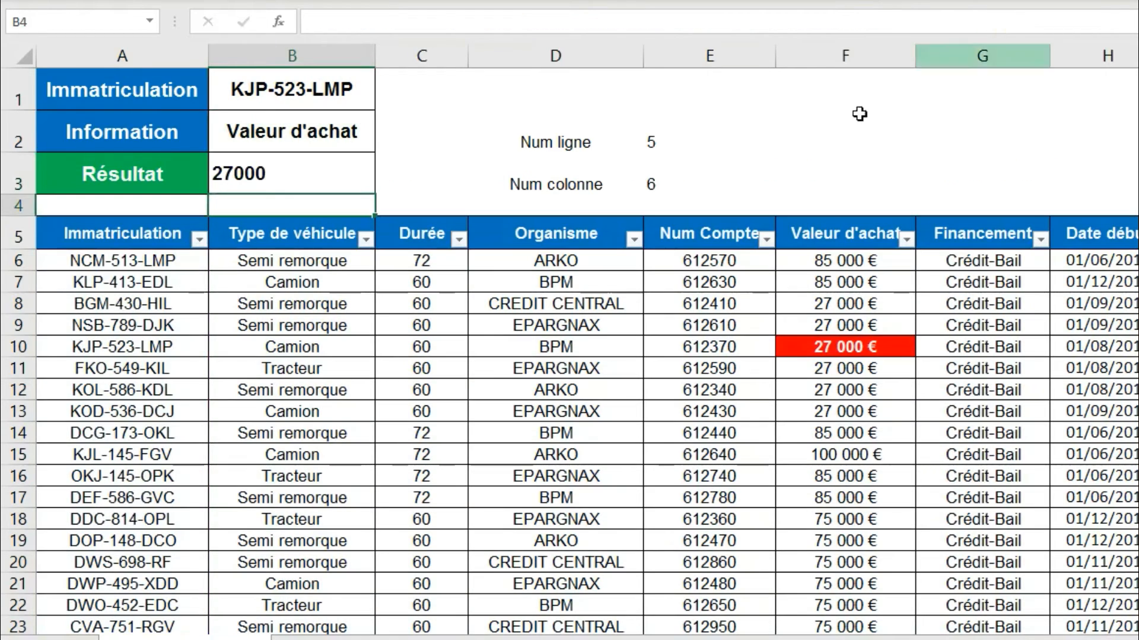
pyautogui.click(317, 176)
pyautogui.click(380, 1)
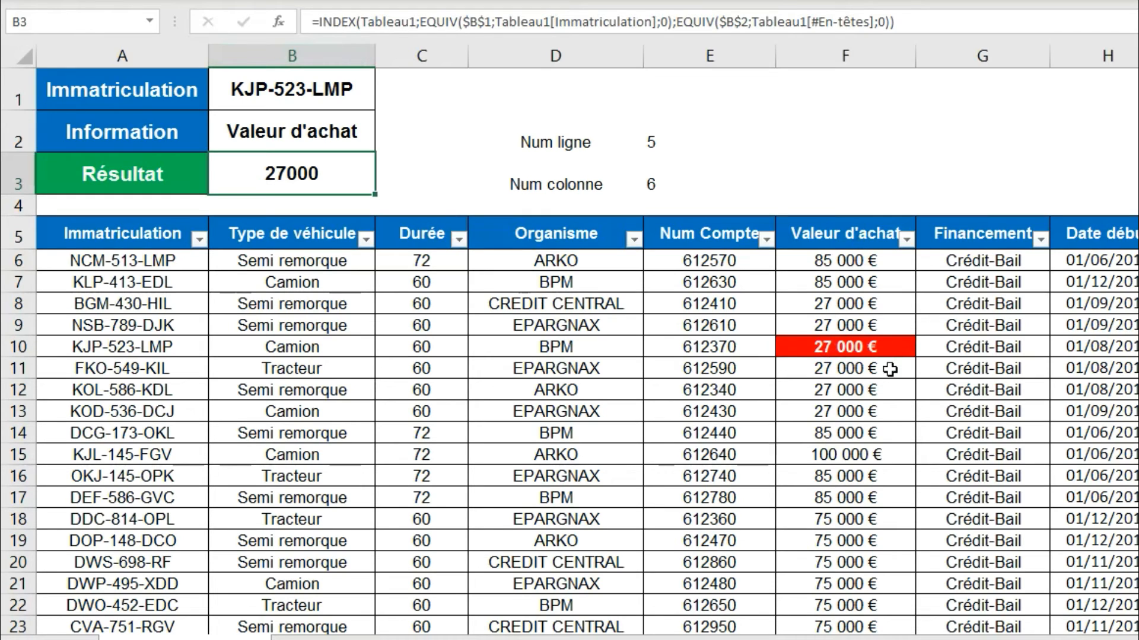
# Delete the whole Durée column C from the worksheet.
pyautogui.click(789, 350)
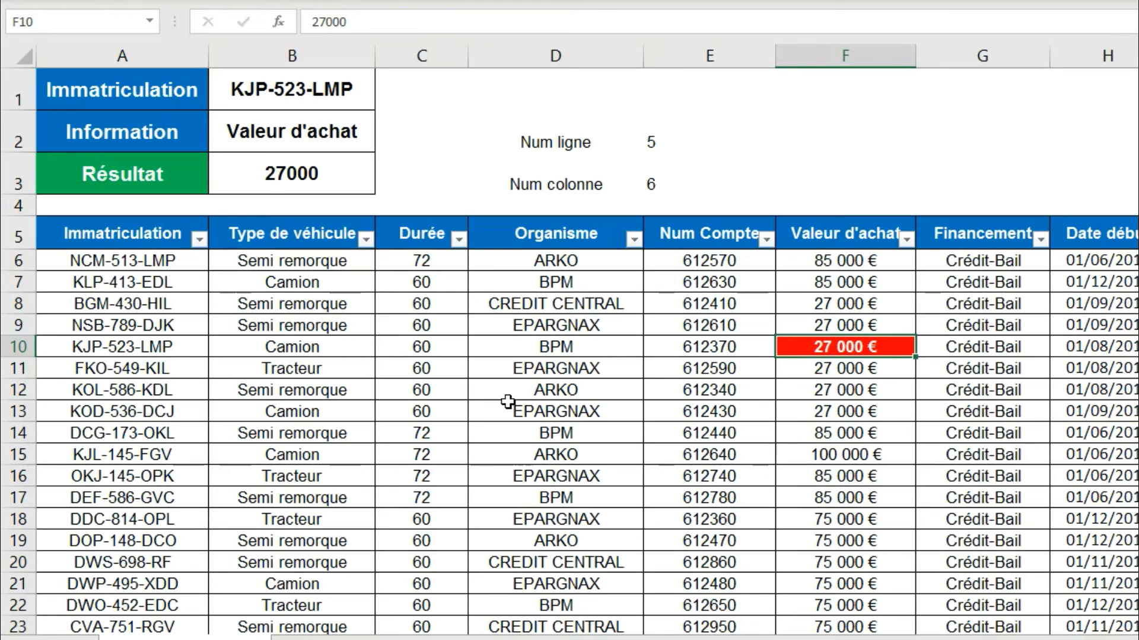
pyautogui.click(440, 59)
pyautogui.rightClick(429, 56)
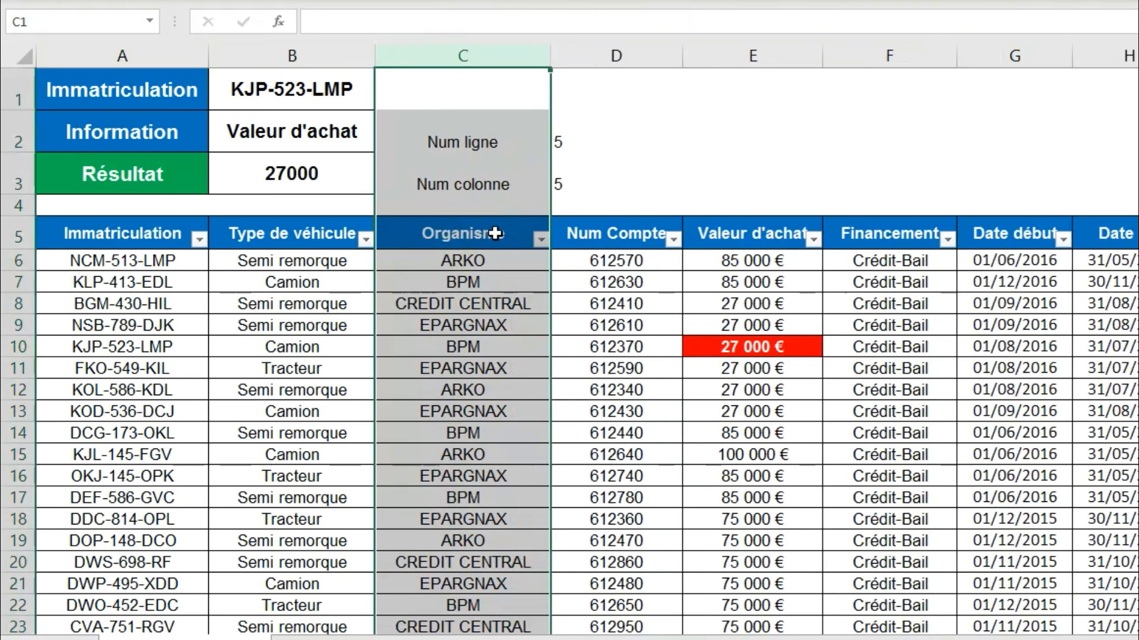
# Check the row and column position formulas in D2 and D3, and compare the B3 result with the highlighted purchase value in E10.
pyautogui.click(565, 146)
pyautogui.click(571, 184)
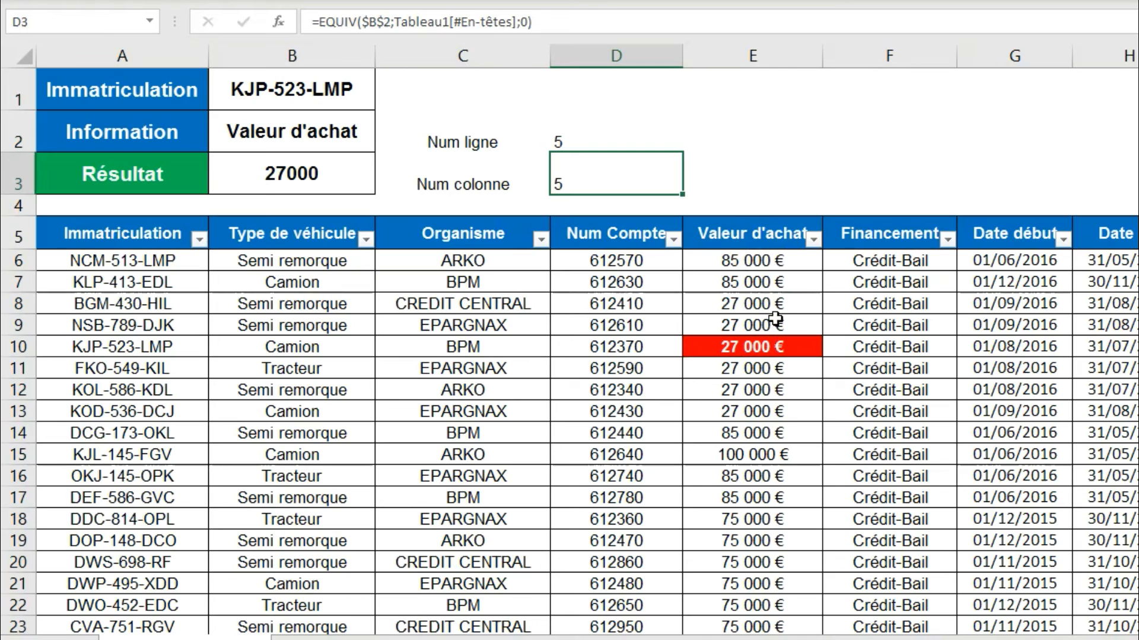
pyautogui.click(318, 191)
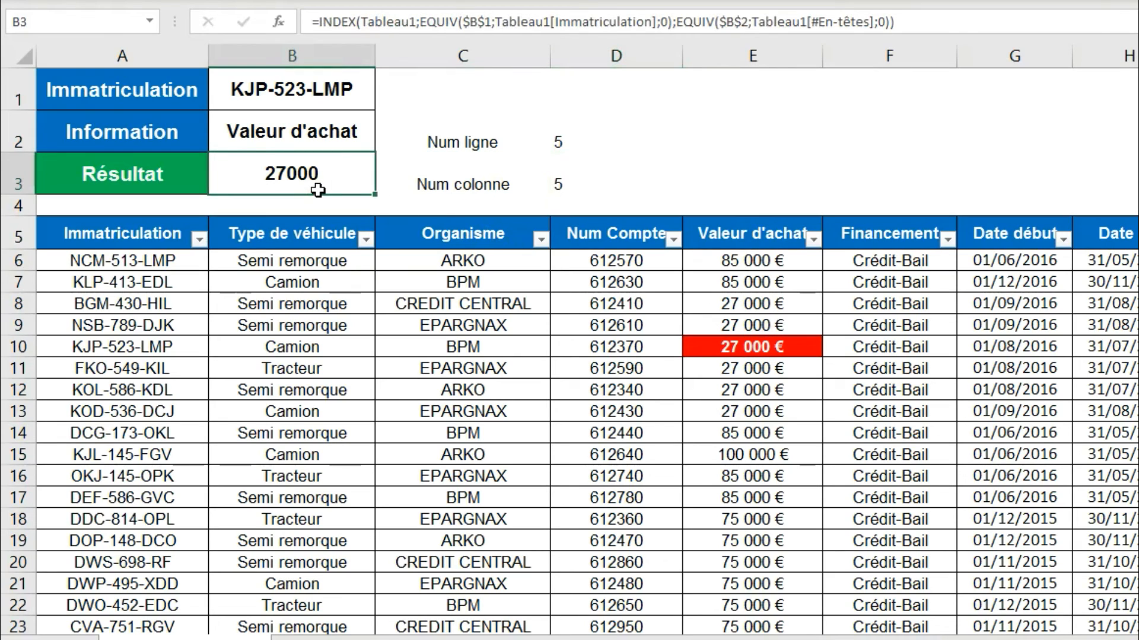
pyautogui.click(752, 347)
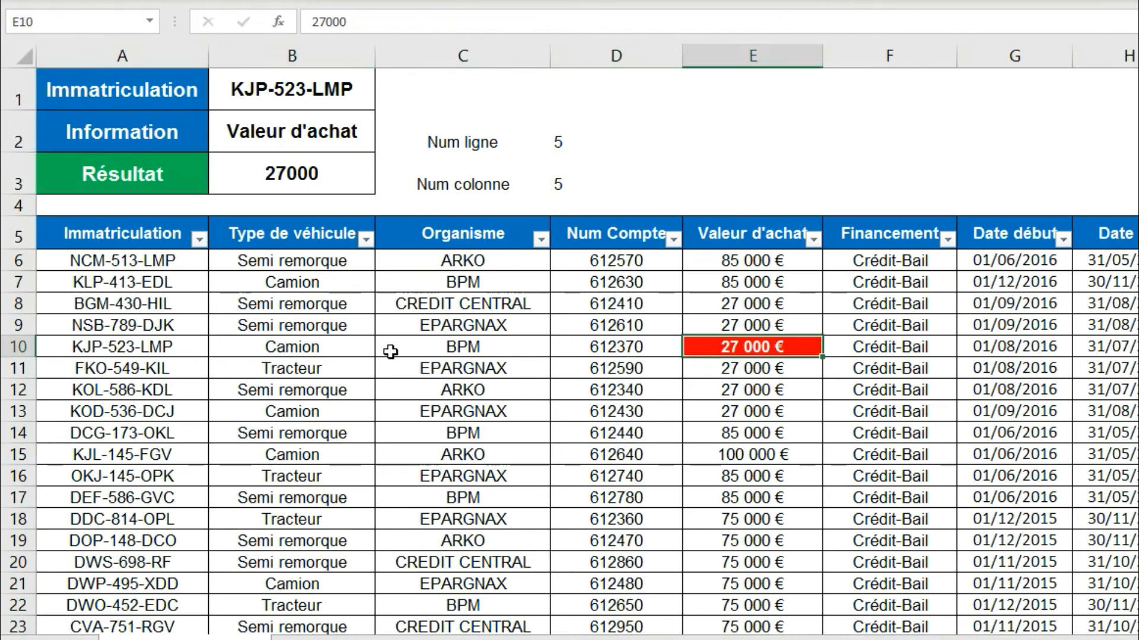
# Add a new vehicle in row 35 below the table, with Immatriculation FFF-000-AAA and Valeur d'achat 14000.
pyautogui.scroll(-5, 390, 351)
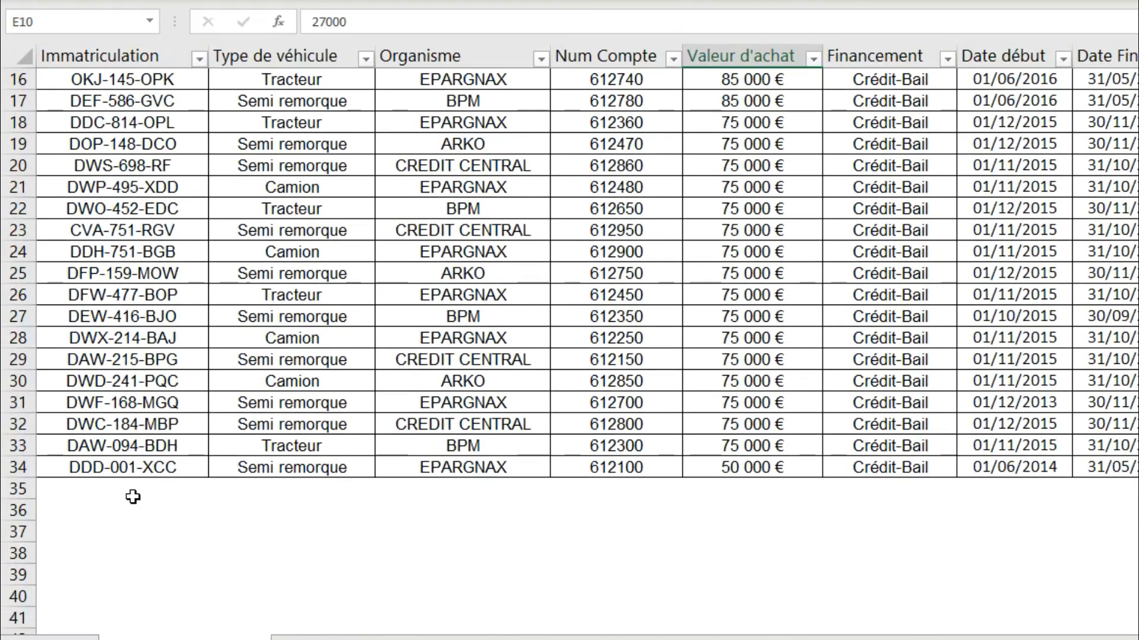
pyautogui.click(132, 496)
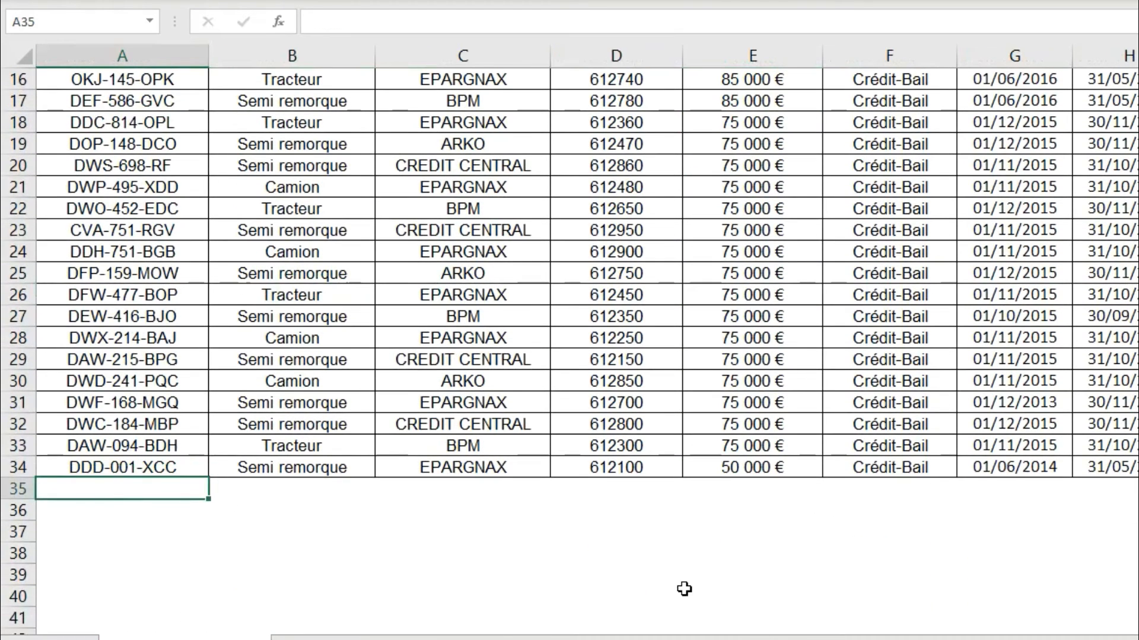
pyautogui.write('FFF-0')
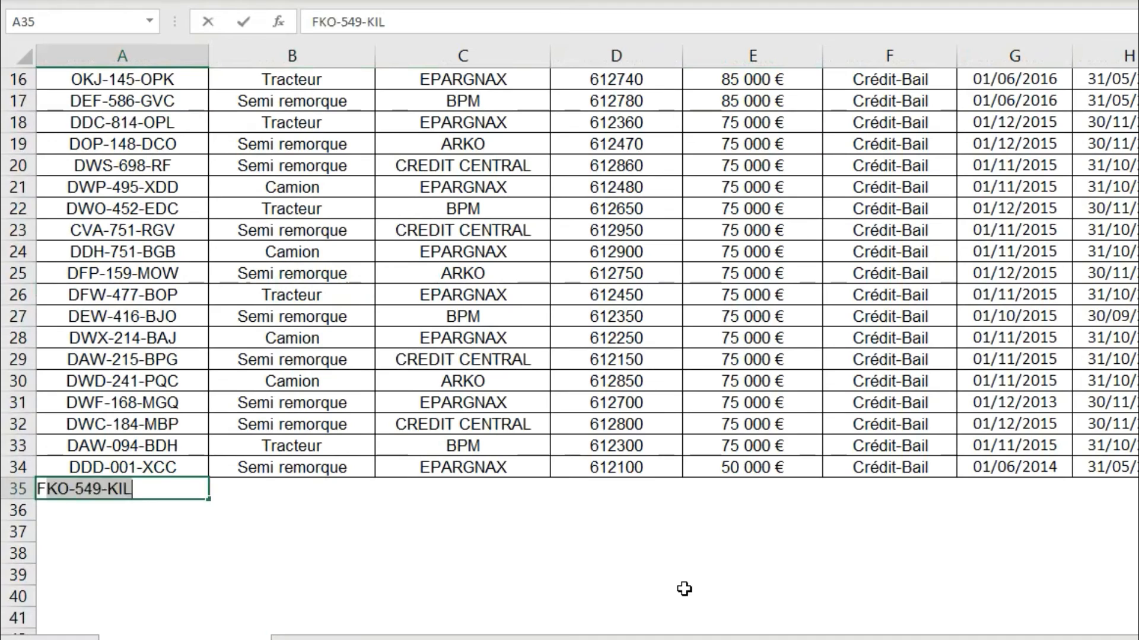
pyautogui.write('00-AAA')
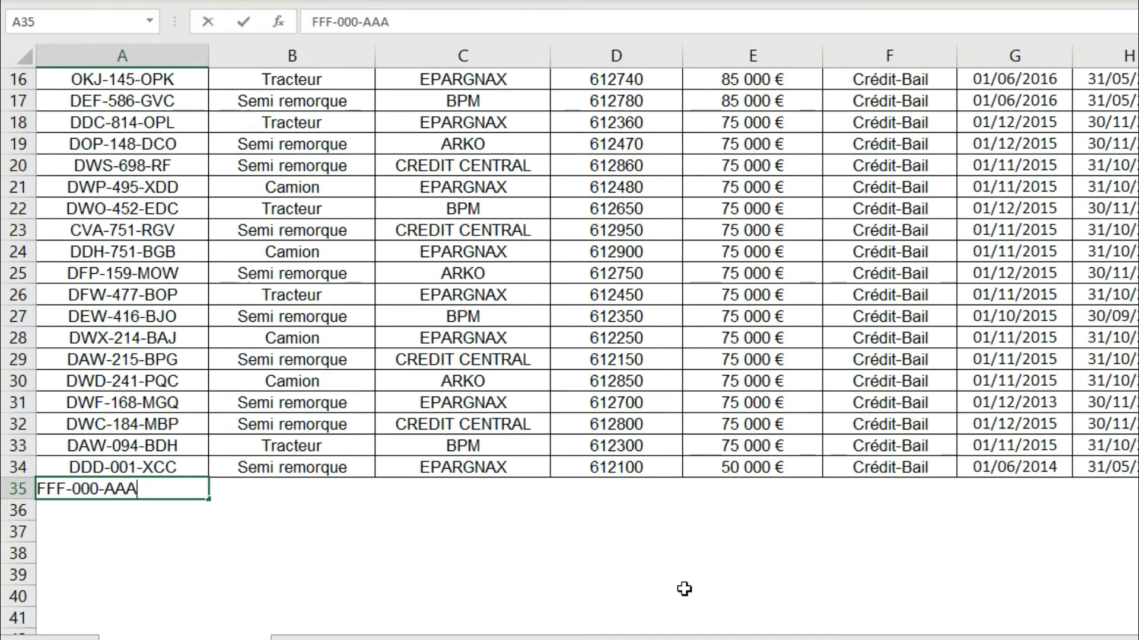
pyautogui.click(741, 498)
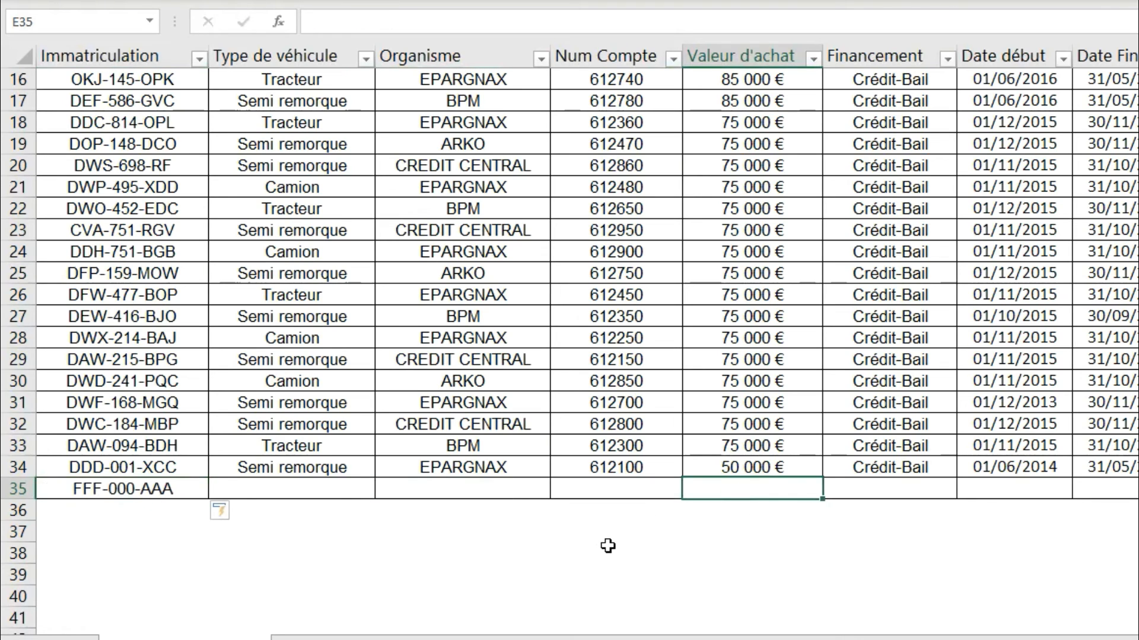
pyautogui.write('14000')
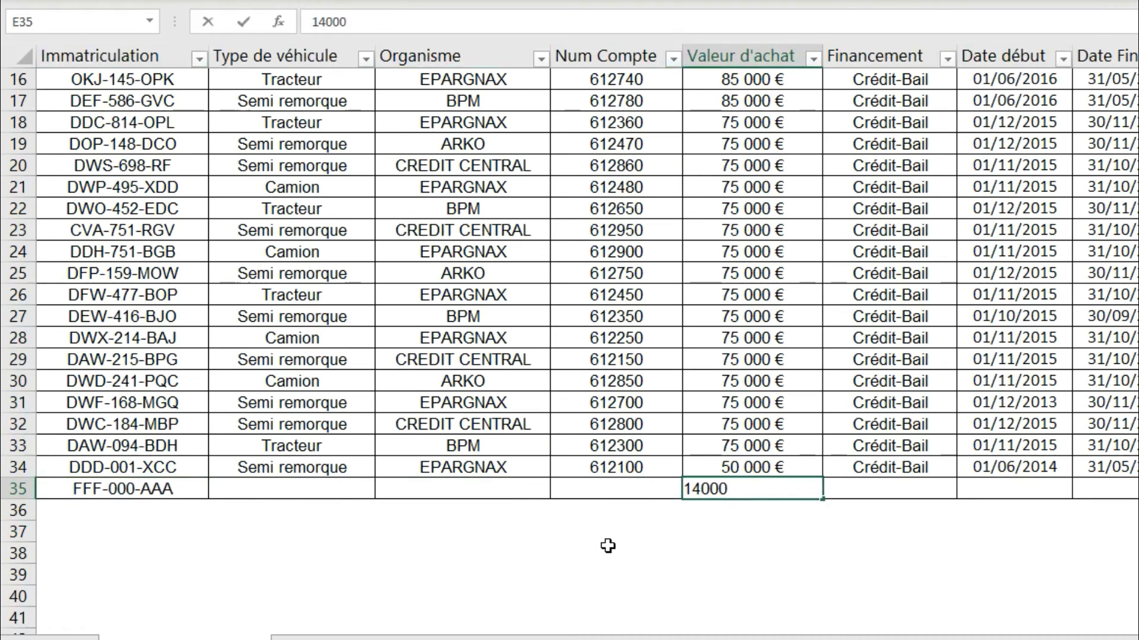
pyautogui.press('Return')
# Set the Immatriculation criterion in B1 to the newly added FFF-000-AAA from its list of choices.
pyautogui.scroll(5, 624, 550)
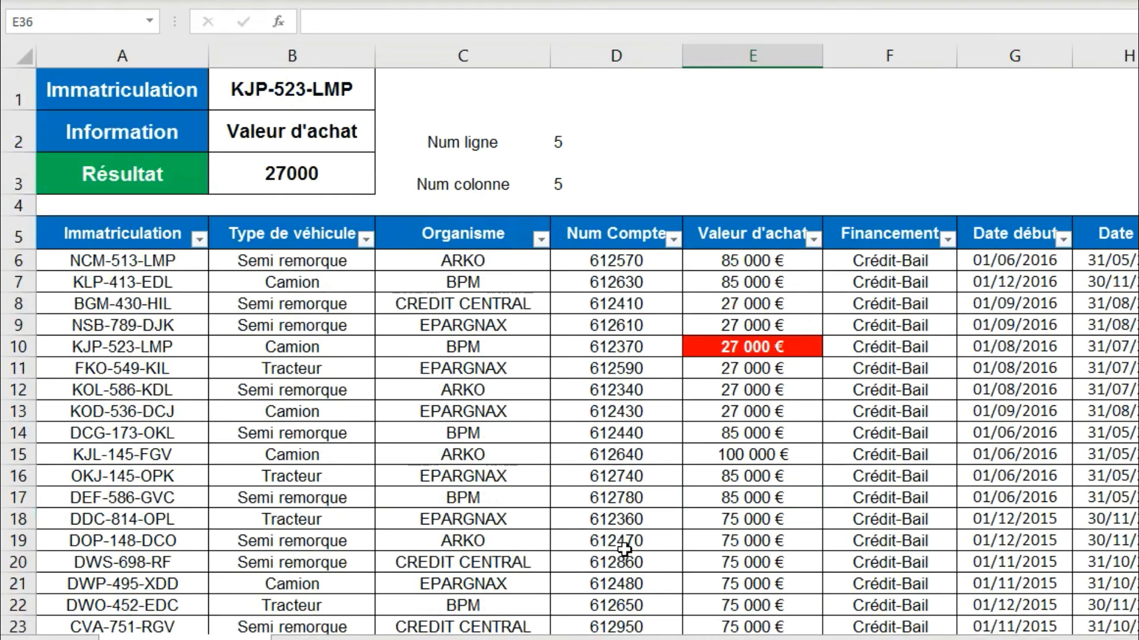
pyautogui.click(323, 86)
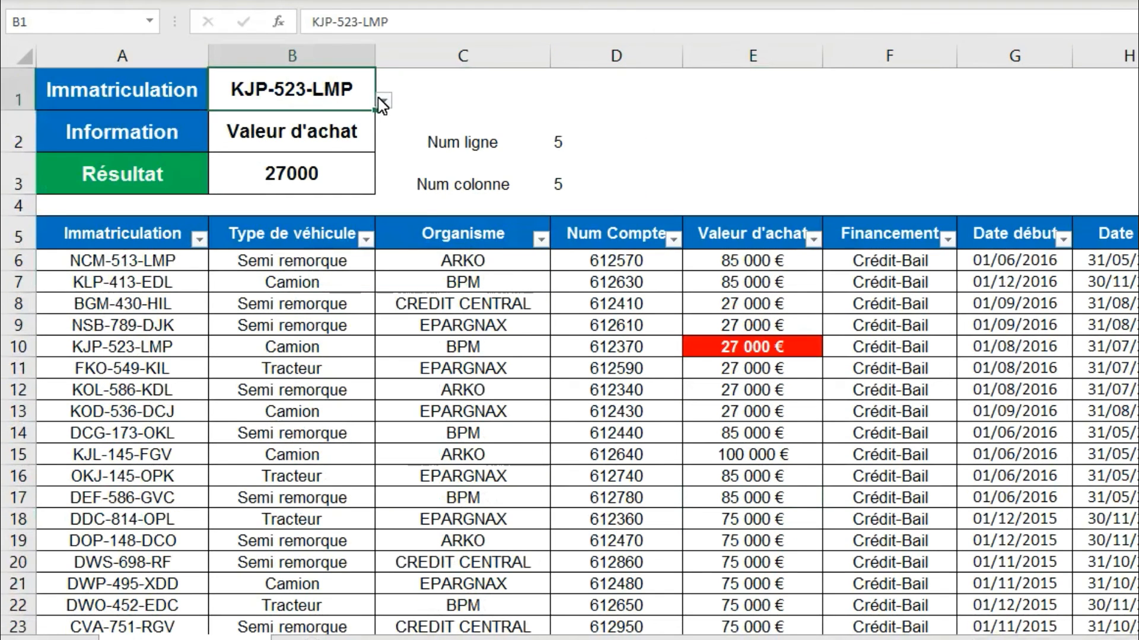
pyautogui.click(382, 101)
pyautogui.moveTo(381, 158); pyautogui.dragTo(379, 219)
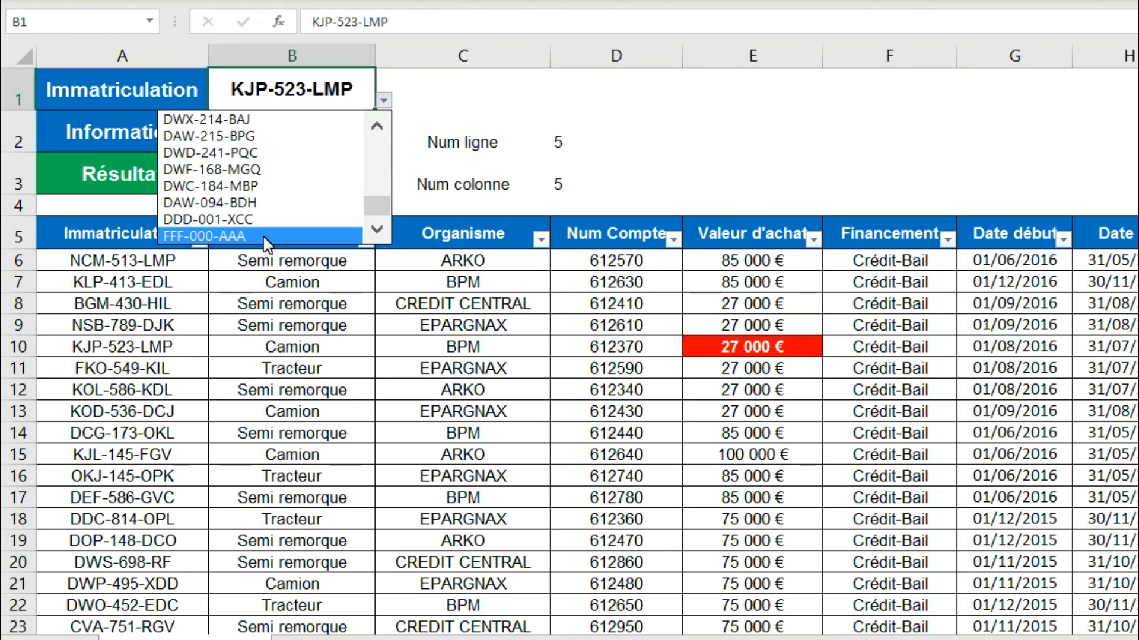
pyautogui.click(294, 234)
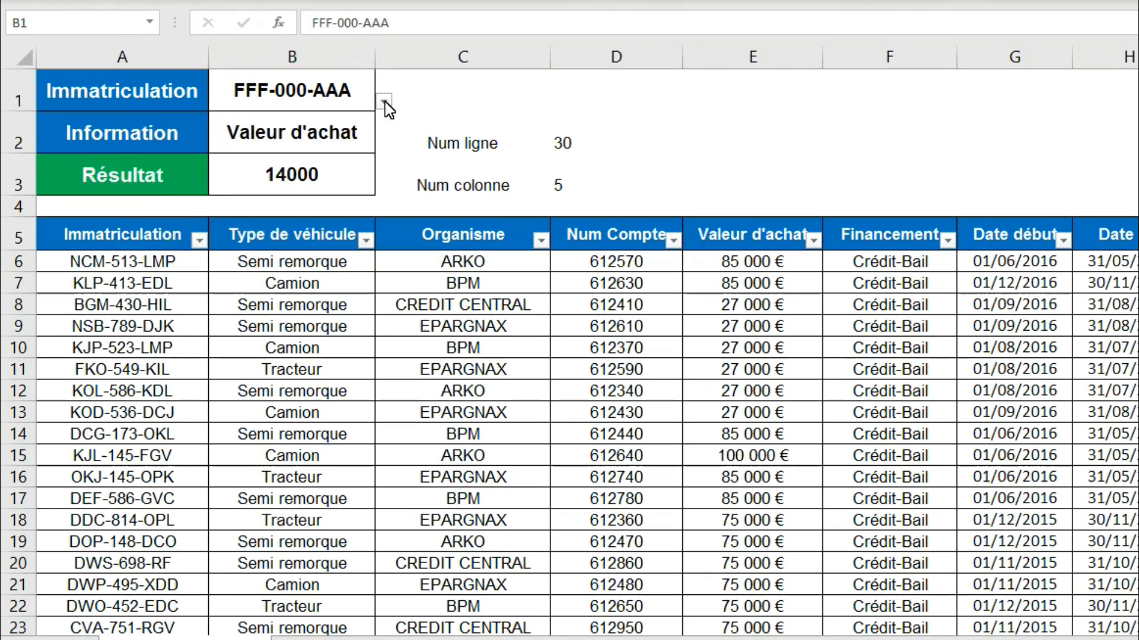
pyautogui.click(383, 101)
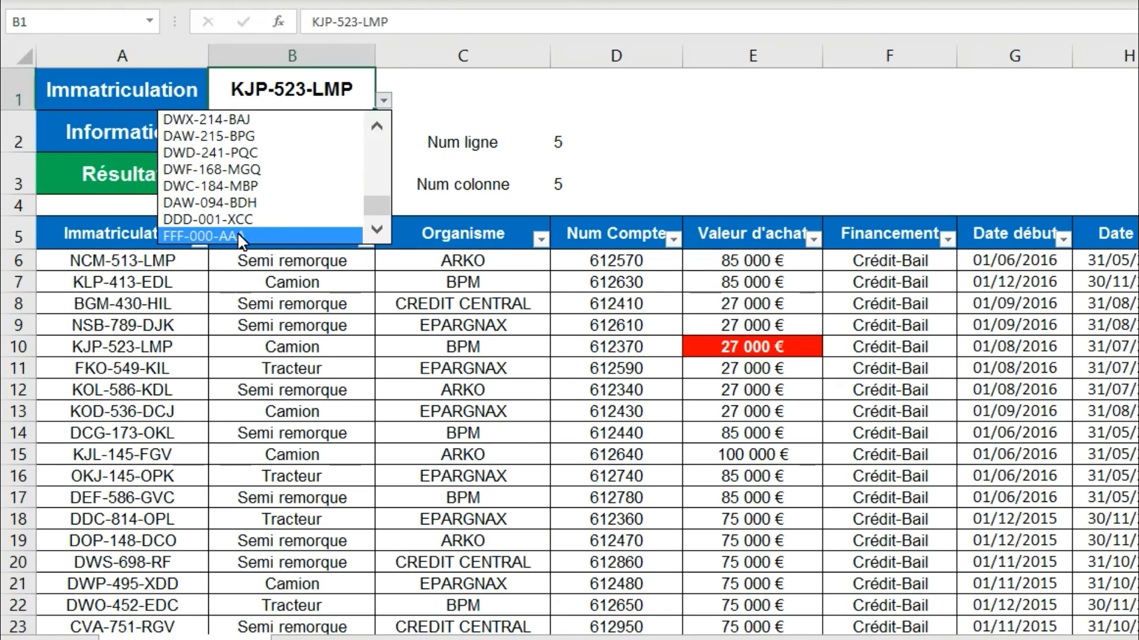
pyautogui.click(232, 236)
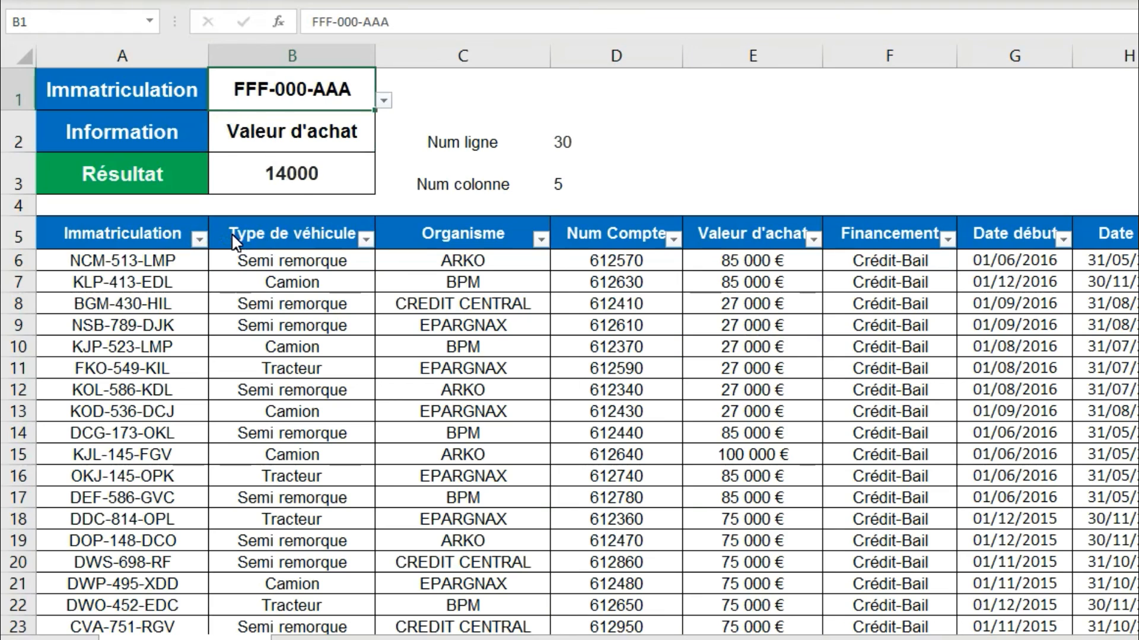
# Check the nested INDEX/EQUIV formula in result cell B3, and return to the Immatriculation criterion in B1.
pyautogui.click(299, 185)
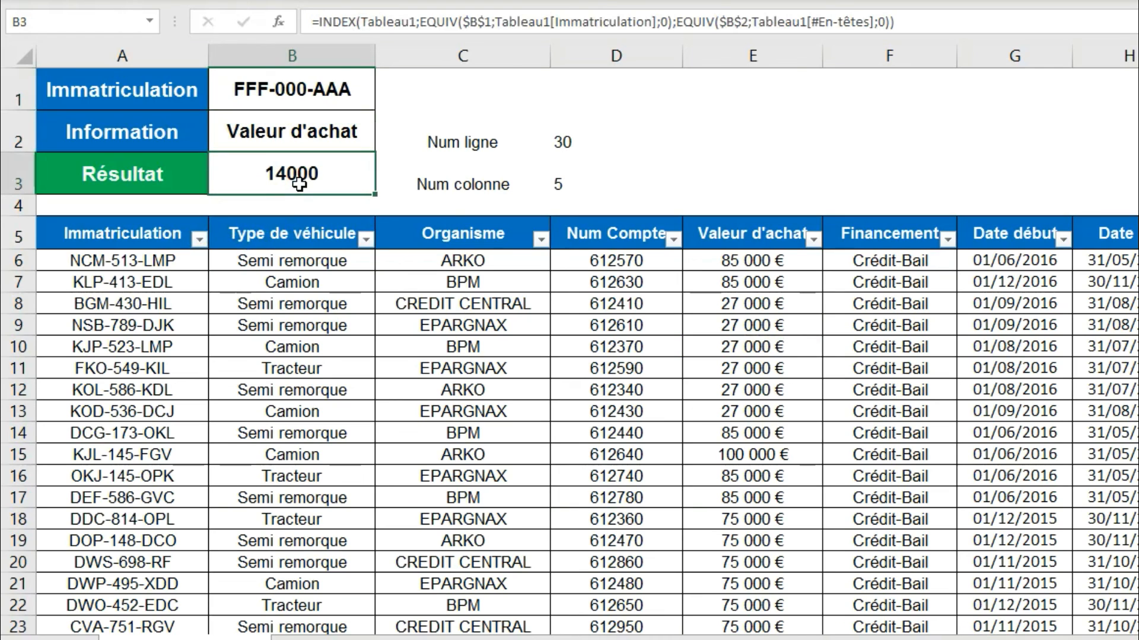
pyautogui.press('Up')
pyautogui.press('Up')
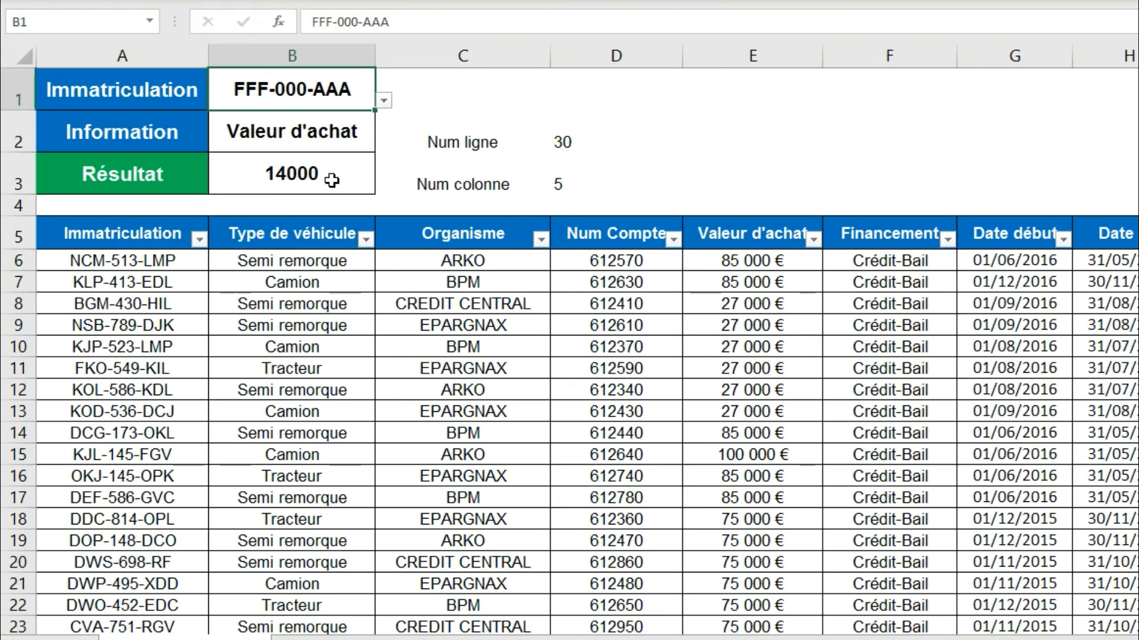